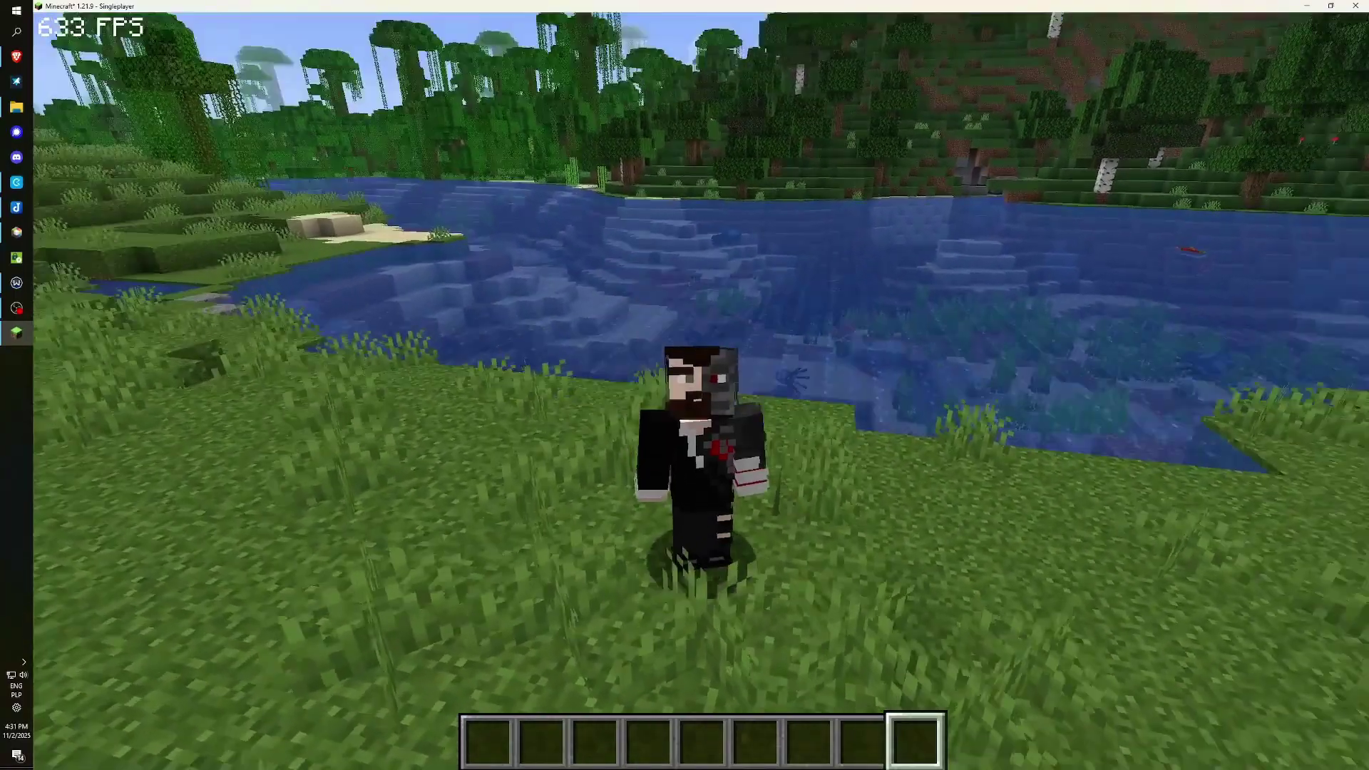
pyautogui.press('w')
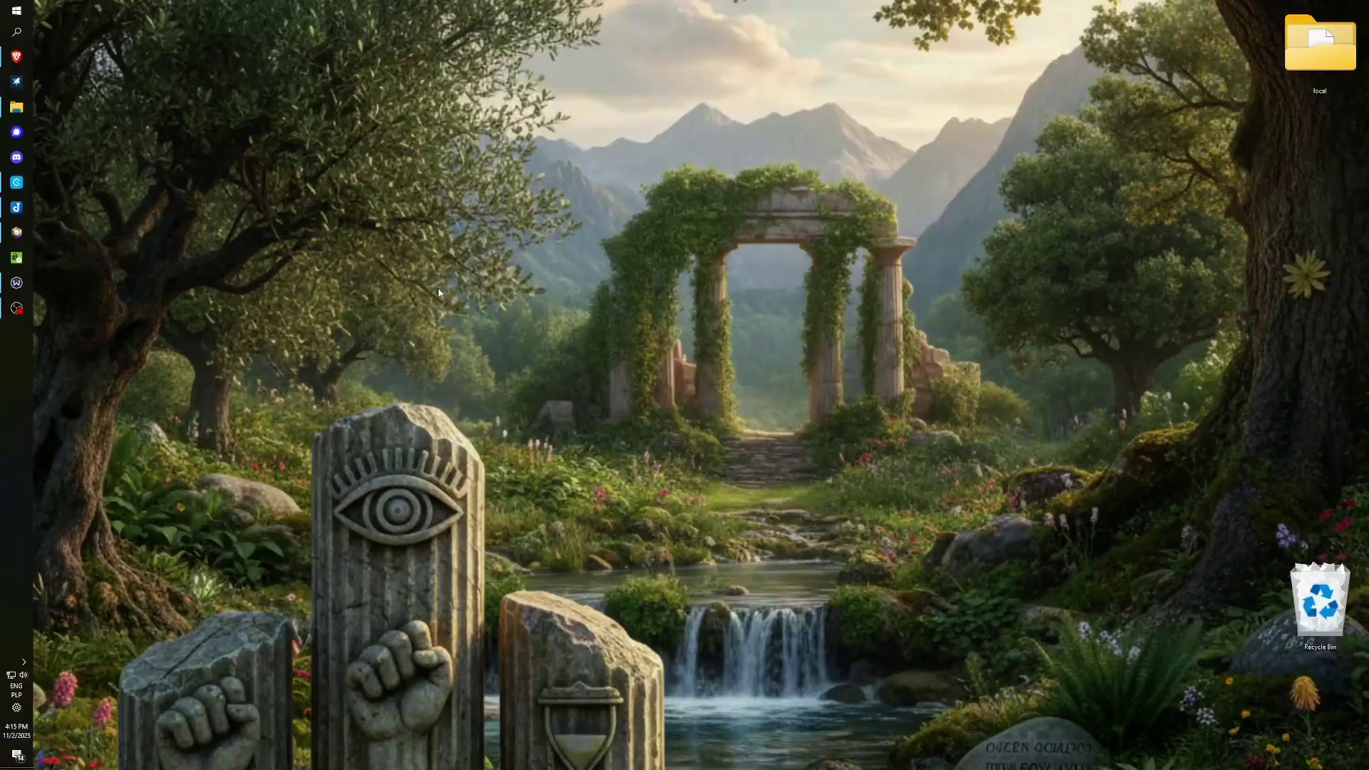
# Open the Minecraft Launcher from the desktop and maximize its window
pyautogui.press('super')
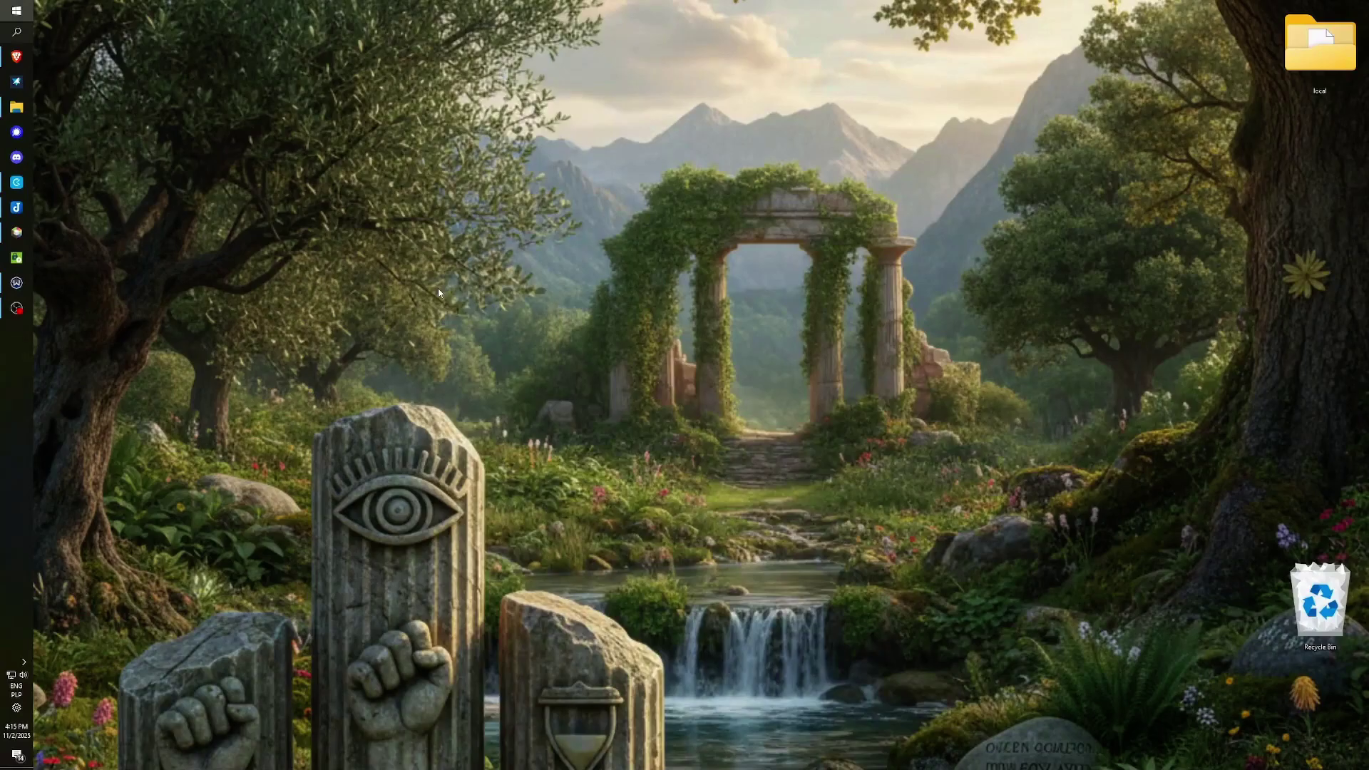
pyautogui.press('Return')
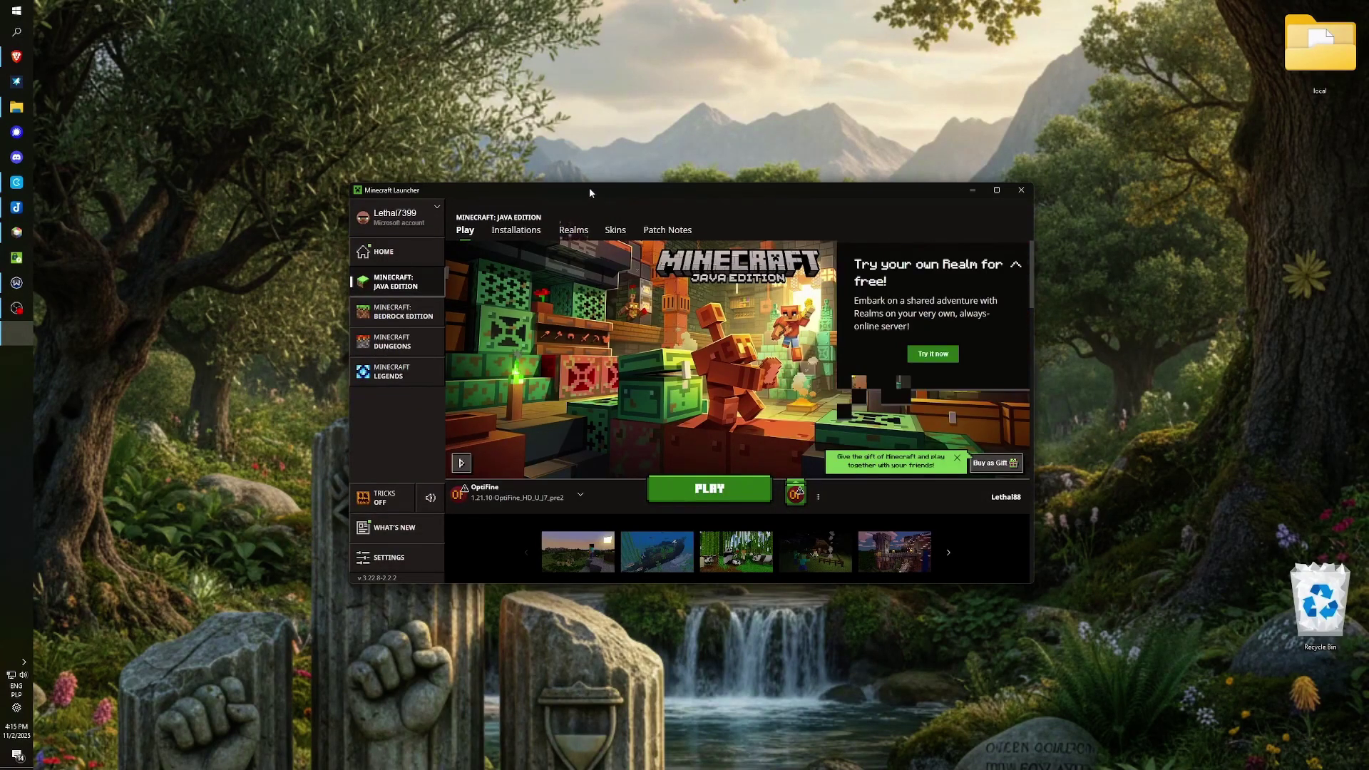
pyautogui.doubleClick(589, 189)
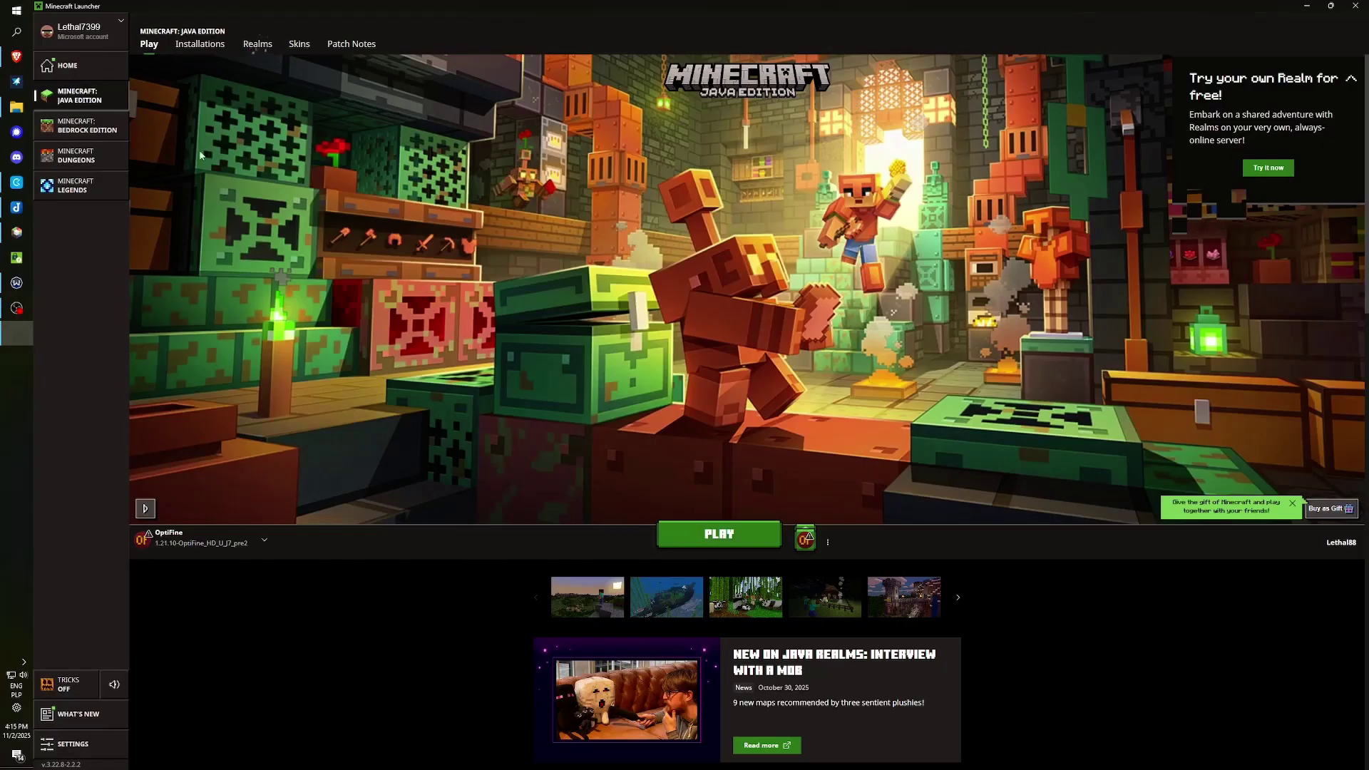
# Install the latest release of Minecraft: Bedrock Edition from the launcher and start it
pyautogui.click(72, 133)
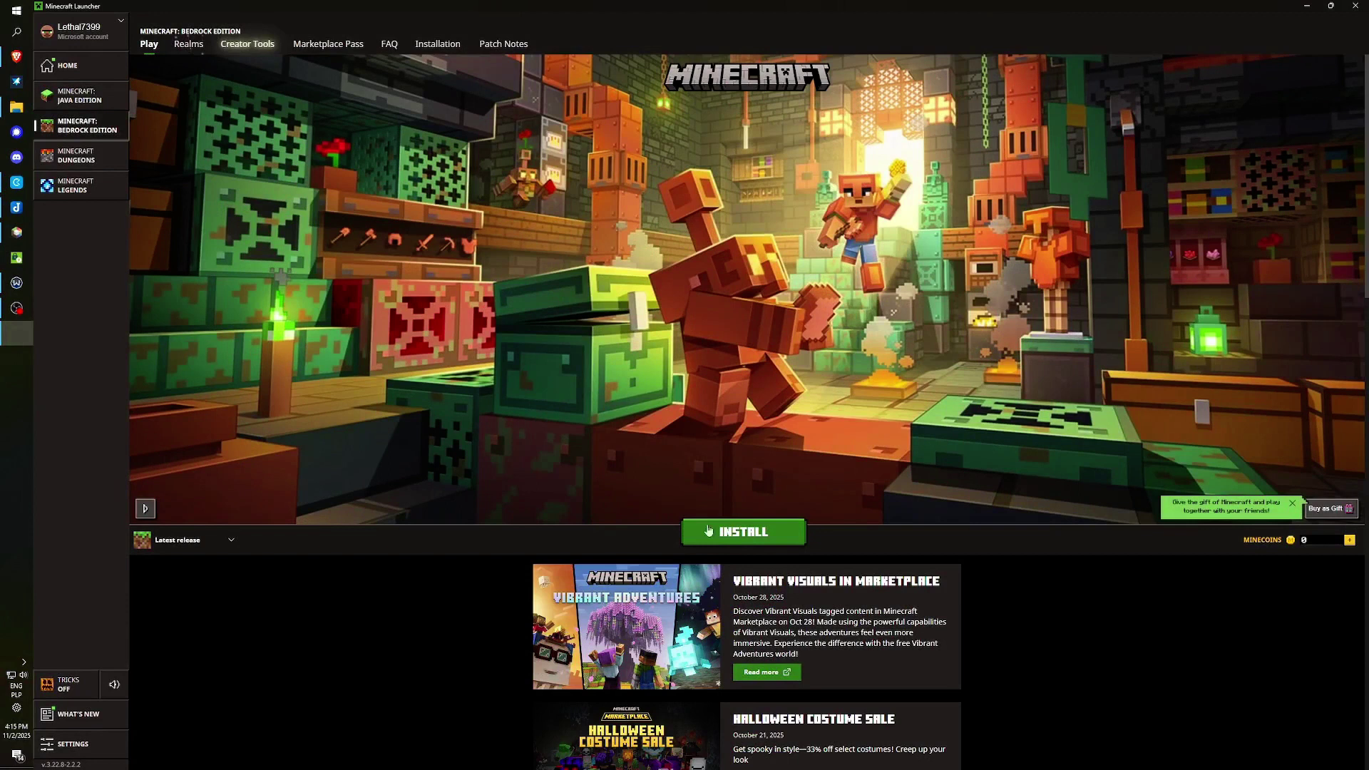
pyautogui.click(708, 531)
pyautogui.click(830, 462)
pyautogui.click(766, 531)
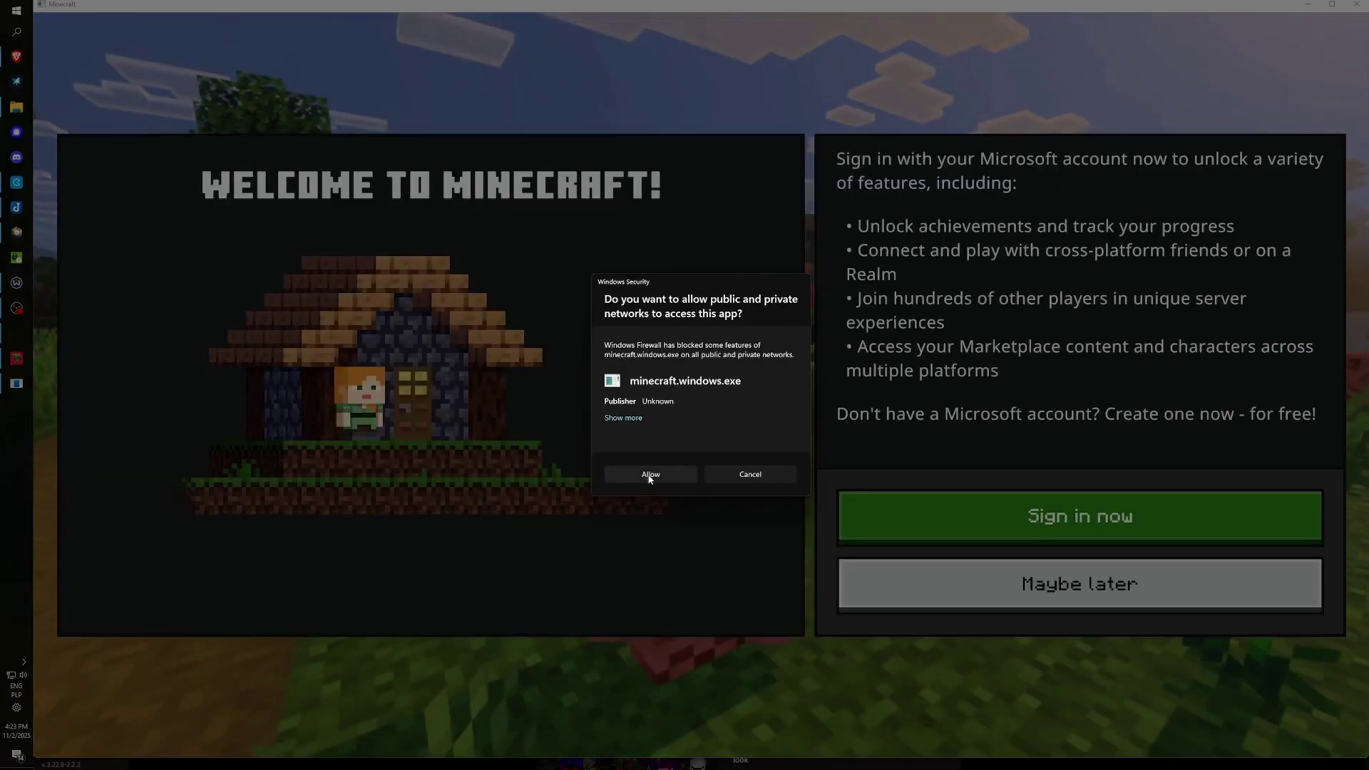
# Allow minecraft.windows.exe network access through the firewall and get started in the game signed in with the Microsoft account
pyautogui.click(650, 475)
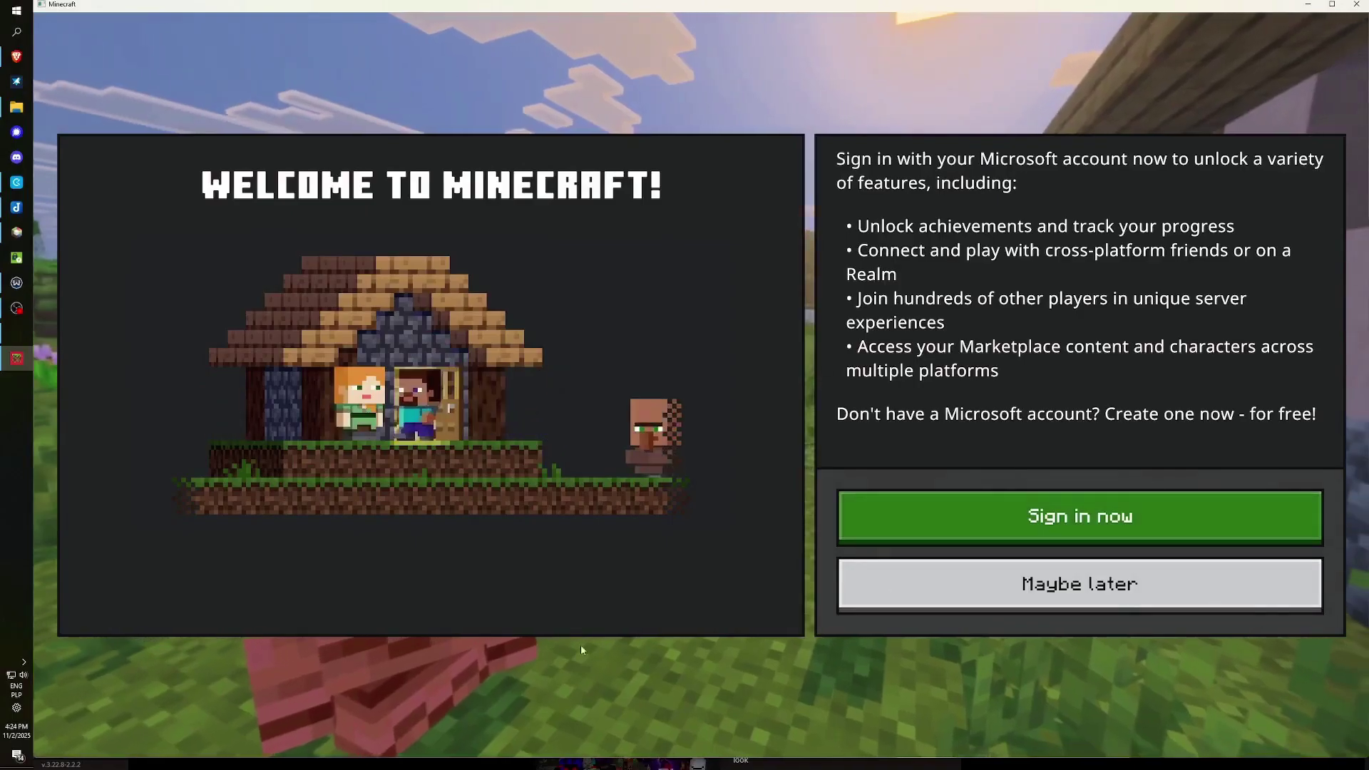
pyautogui.click(1050, 513)
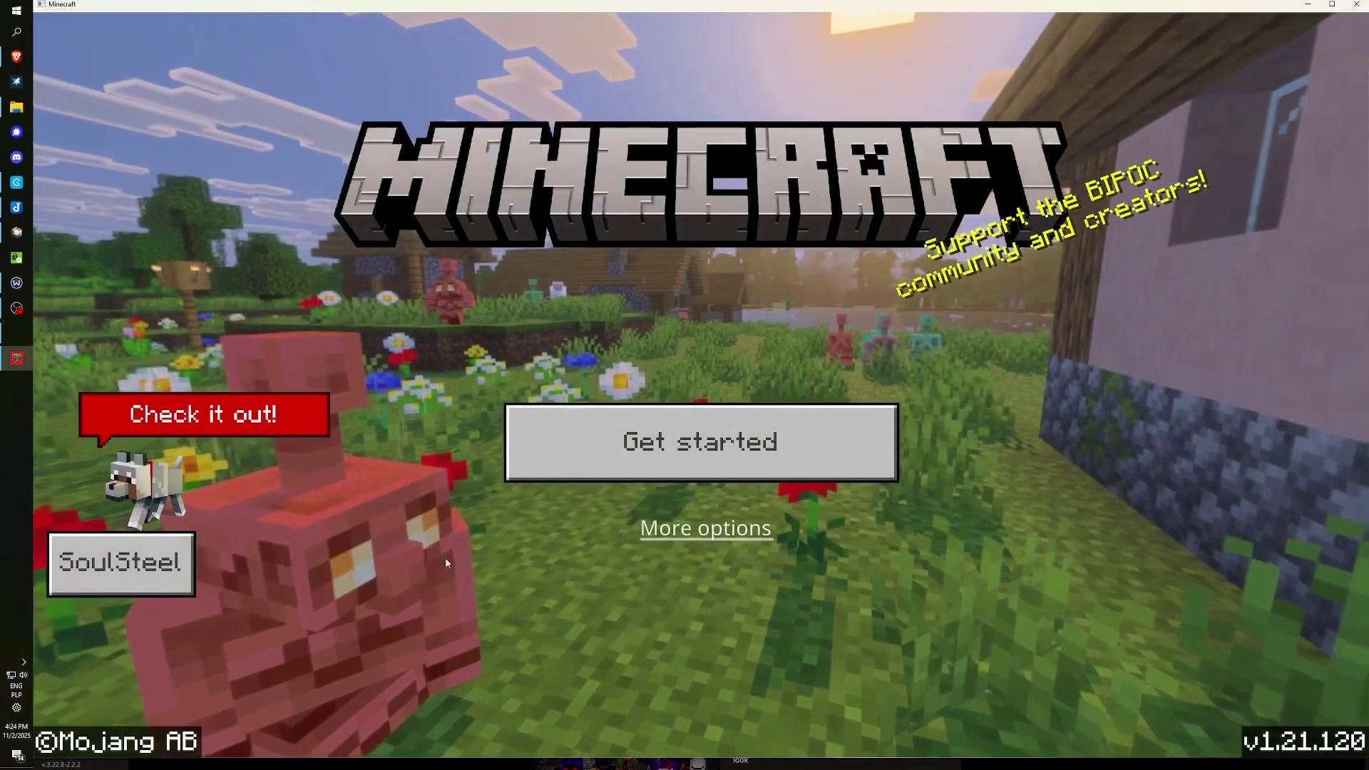
pyautogui.click(624, 444)
pyautogui.press('Escape')
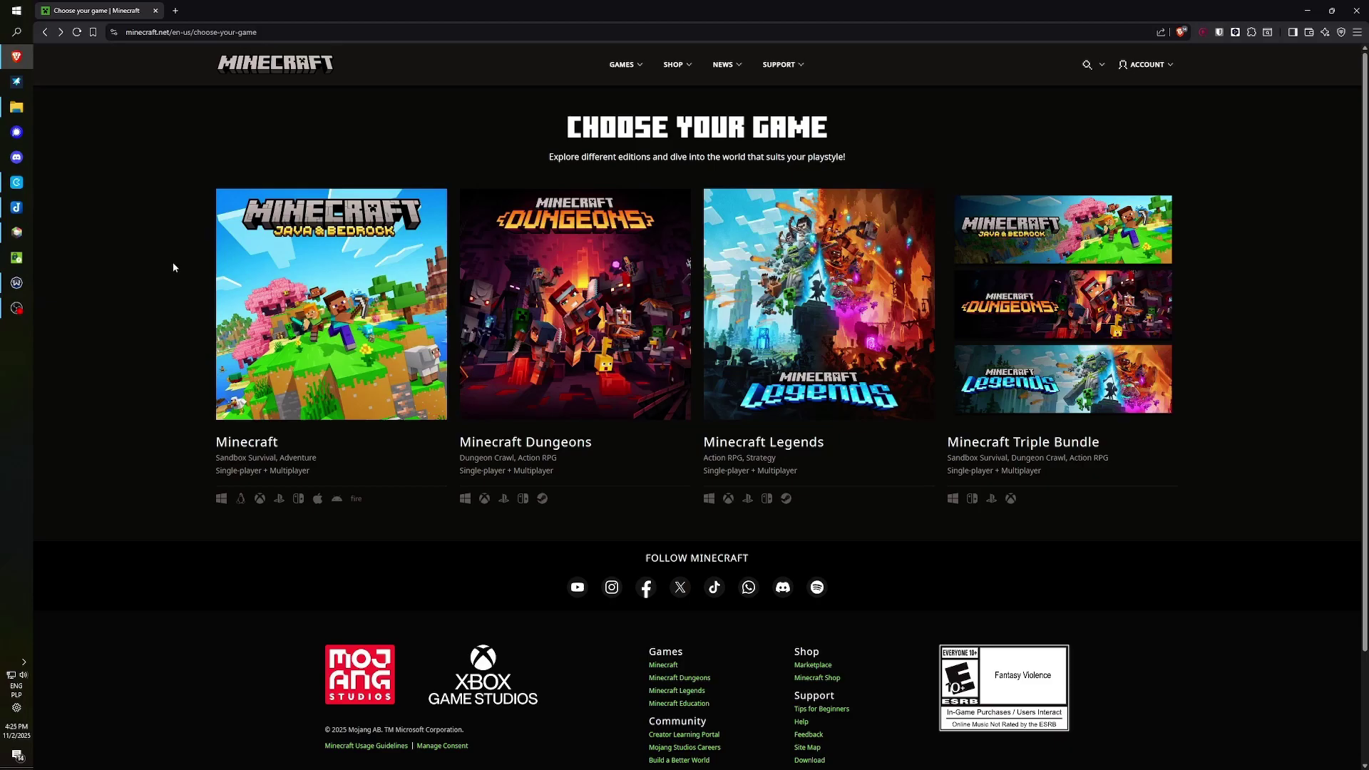
# On minecraft.net in the web browser, choose Minecraft for PC/Mac/Linux and proceed to checkout with the Standard PC Edition
pyautogui.click(255, 443)
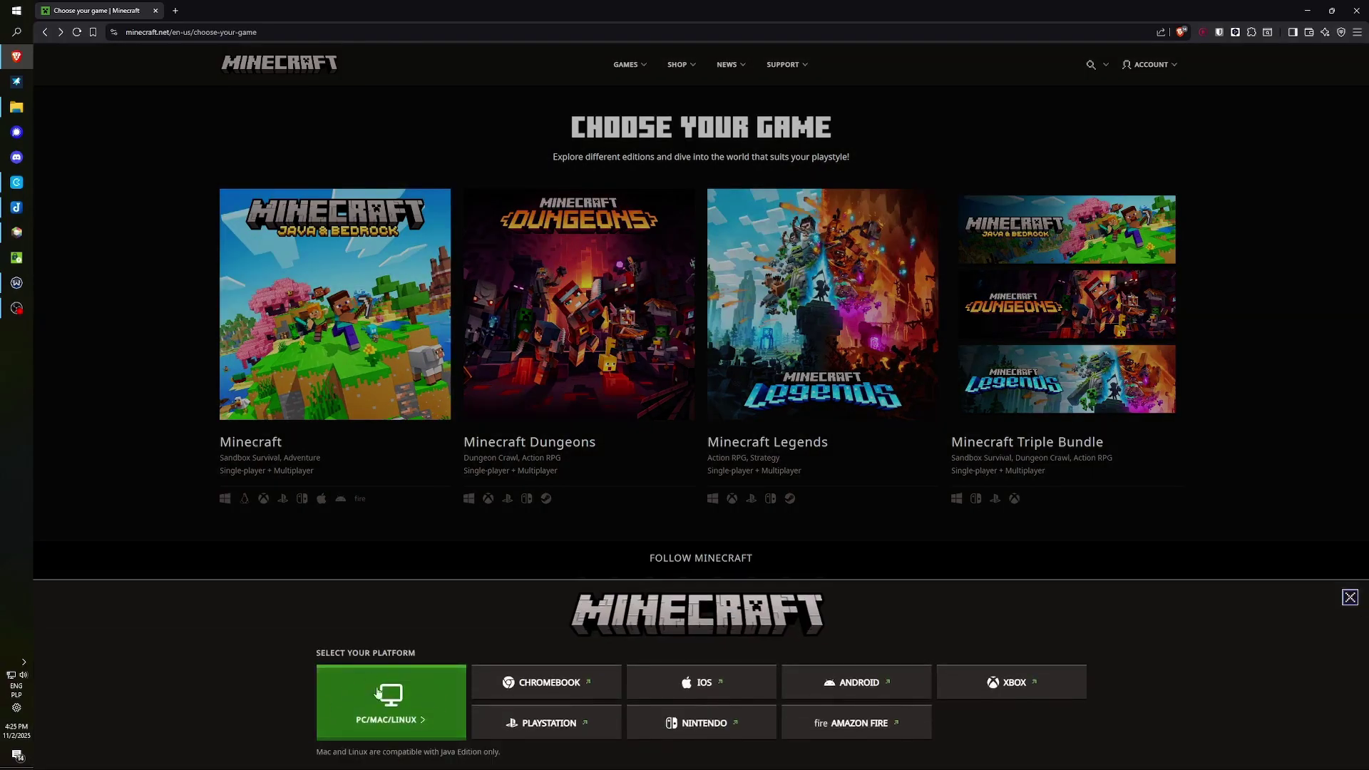
pyautogui.click(399, 710)
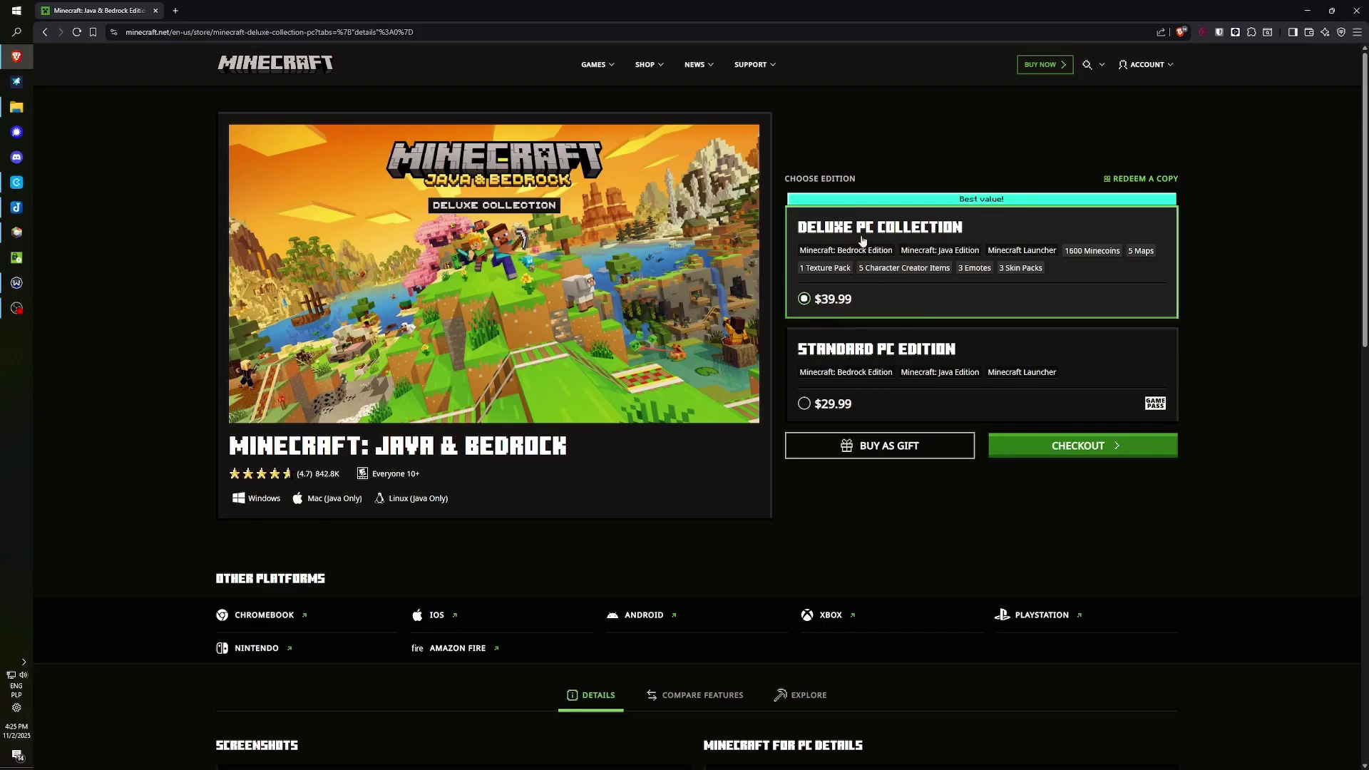
pyautogui.click(864, 419)
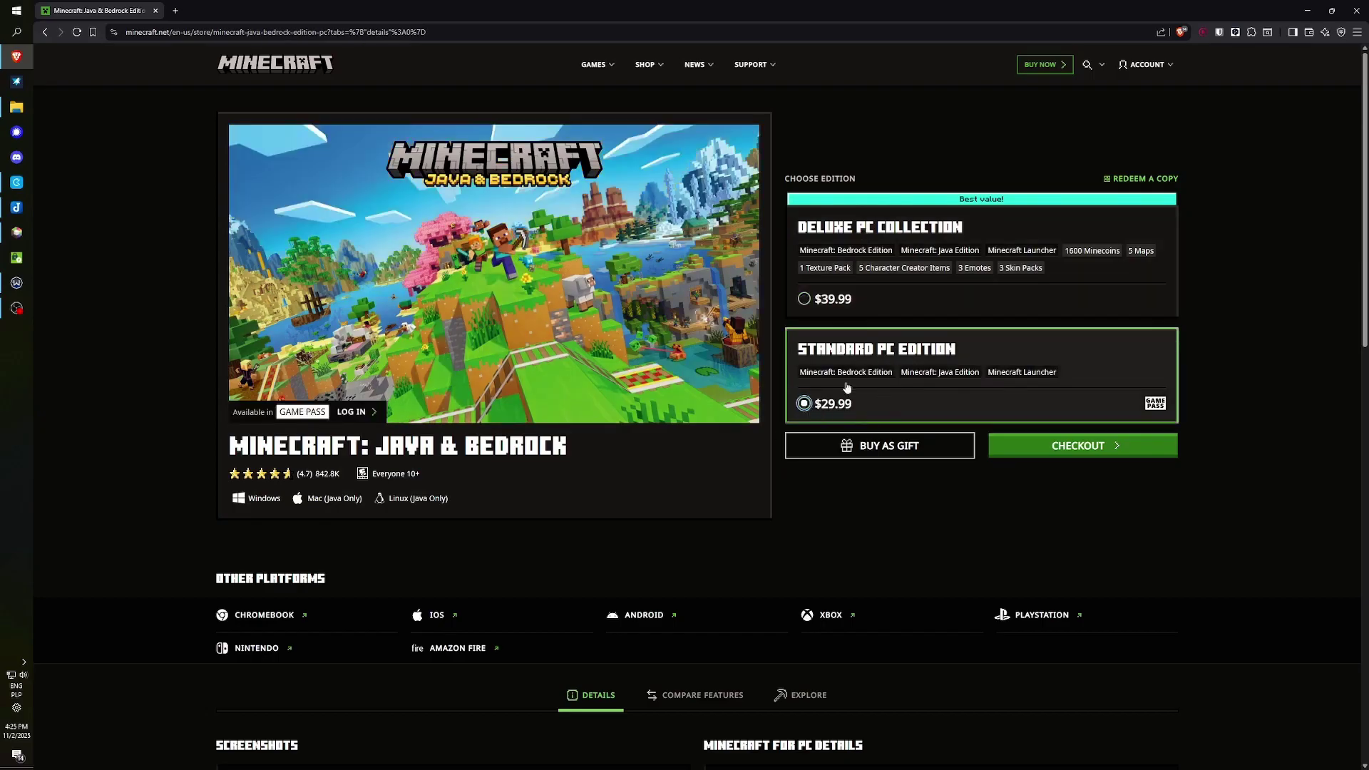
pyautogui.click(1055, 438)
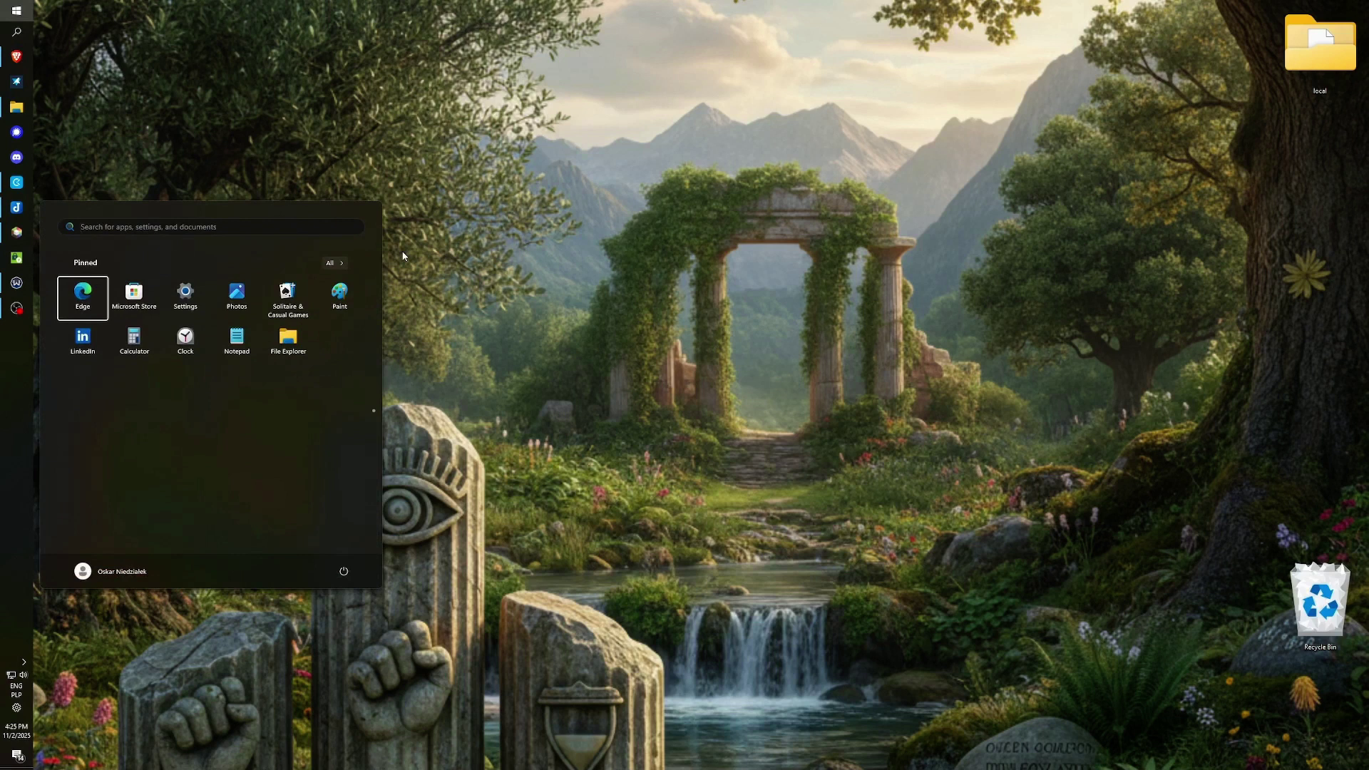
# Switch to the Microsoft Store and search it for minecraft
pyautogui.write('sto')
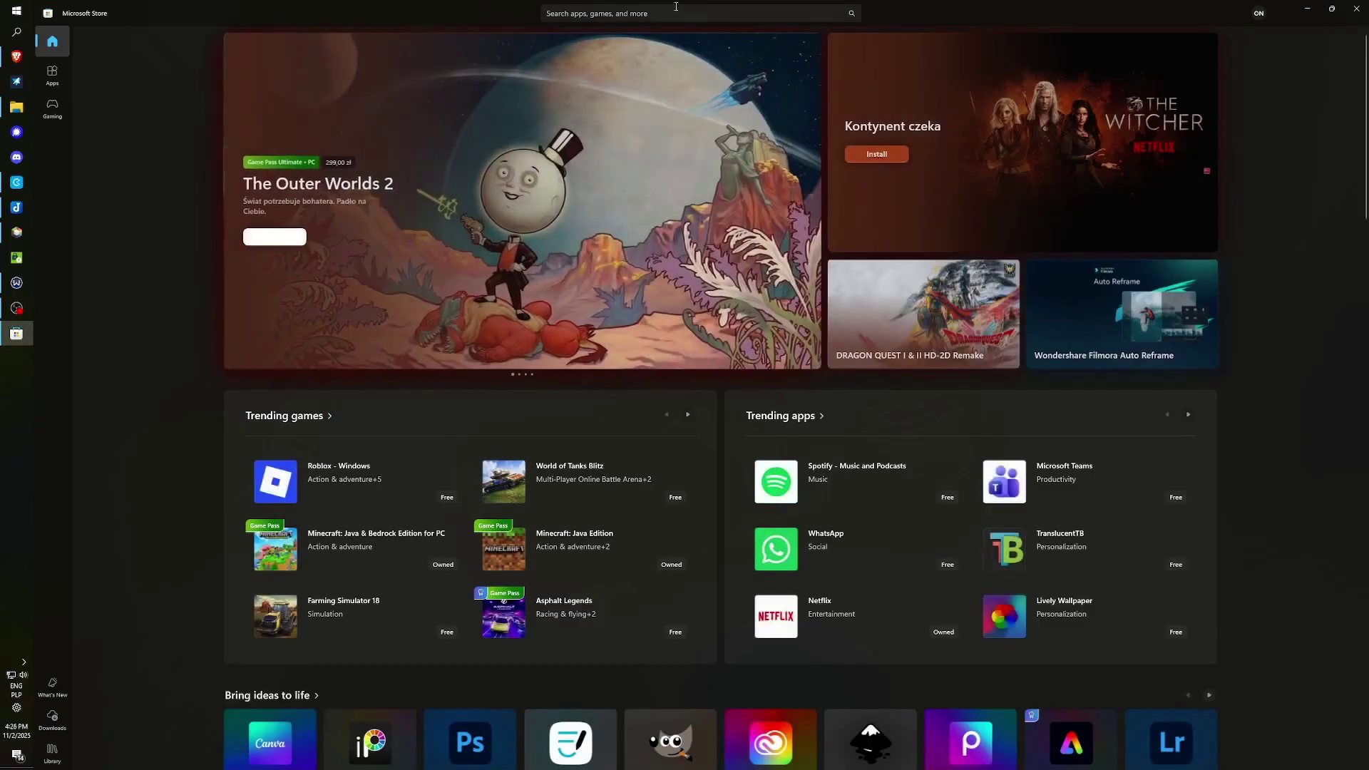
pyautogui.click(610, 13)
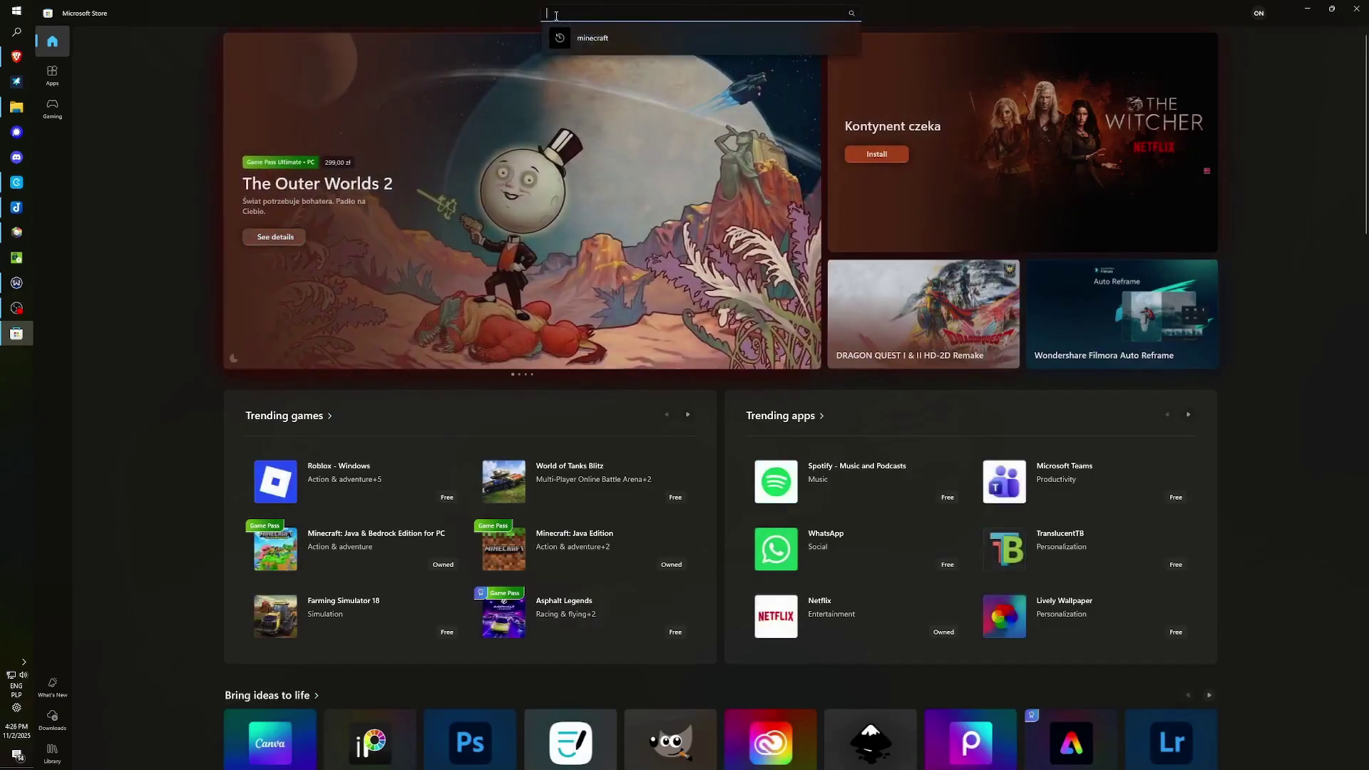
pyautogui.write('minec')
pyautogui.click(609, 32)
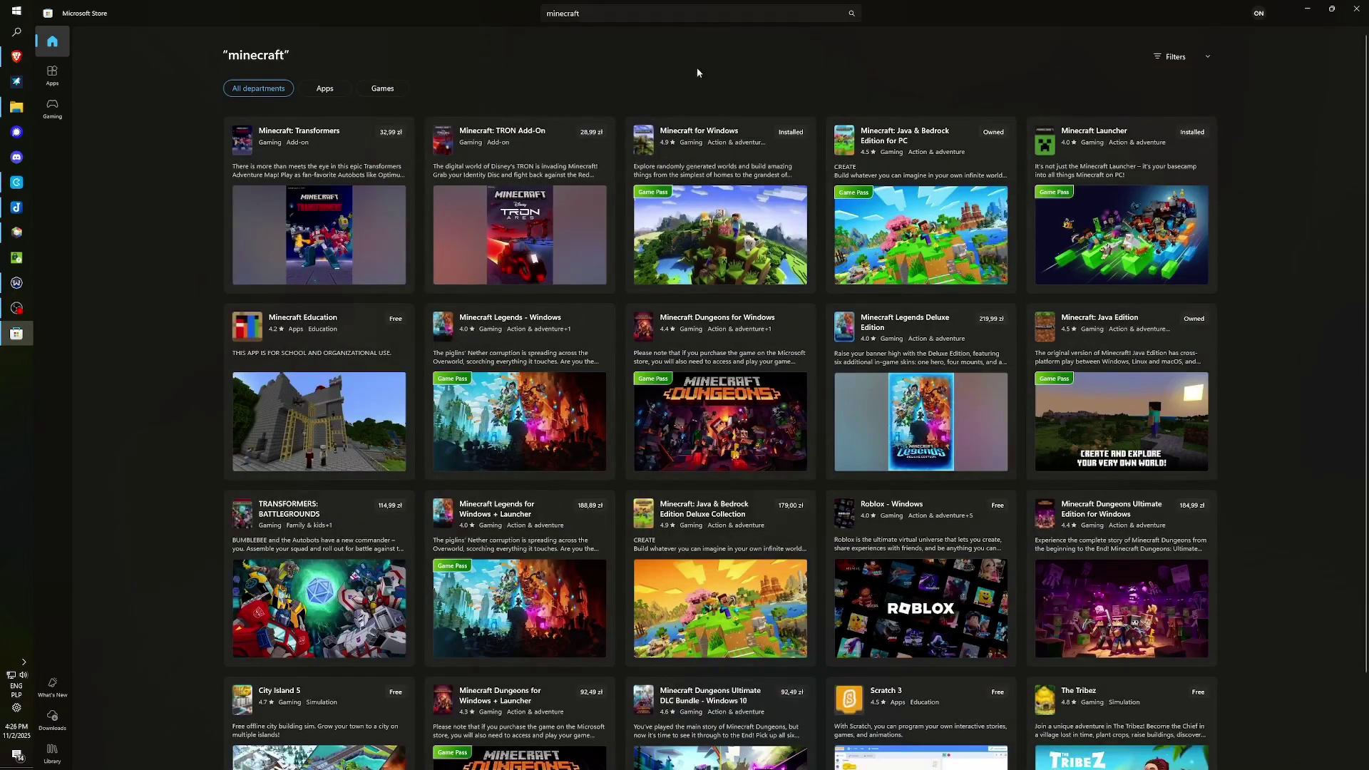
# Launch Minecraft: Java & Bedrock Edition for PC from its store page and close the launcher window that opens
pyautogui.click(935, 131)
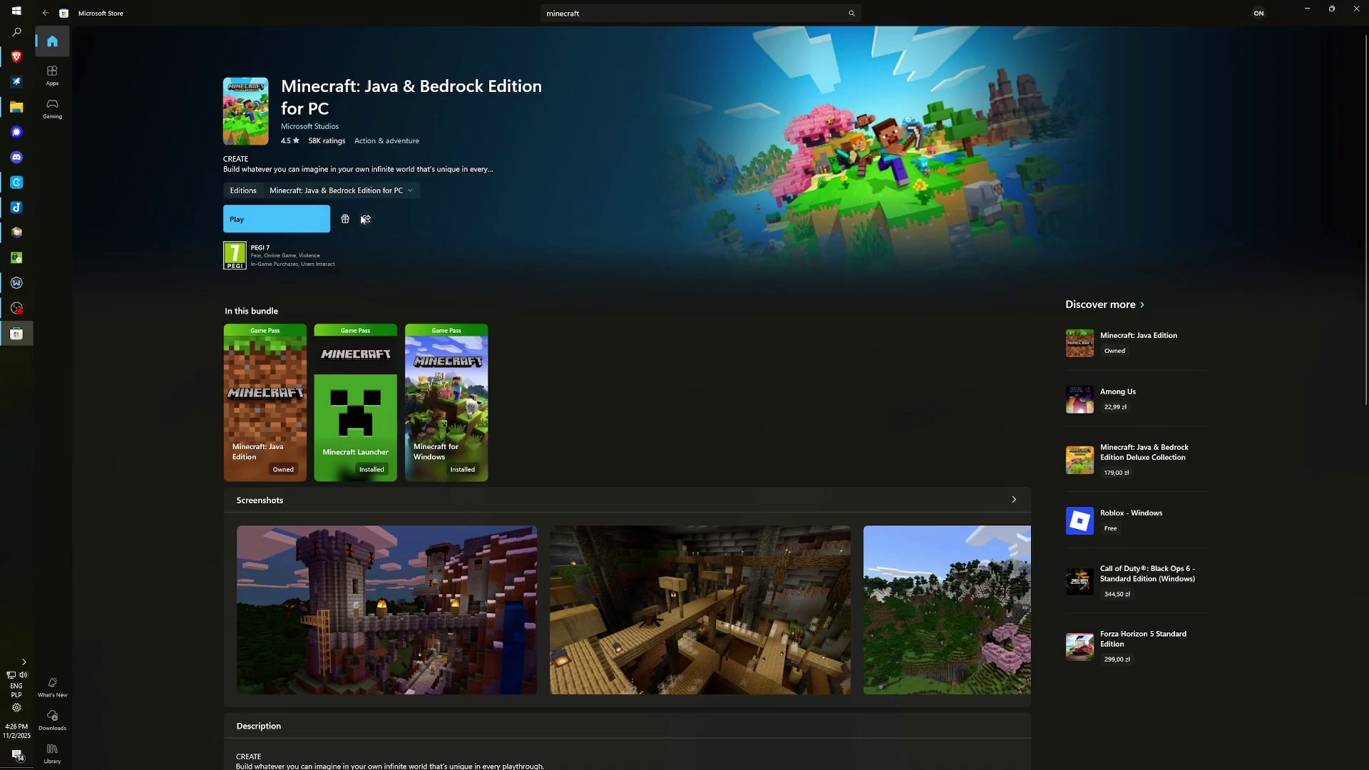
pyautogui.click(259, 220)
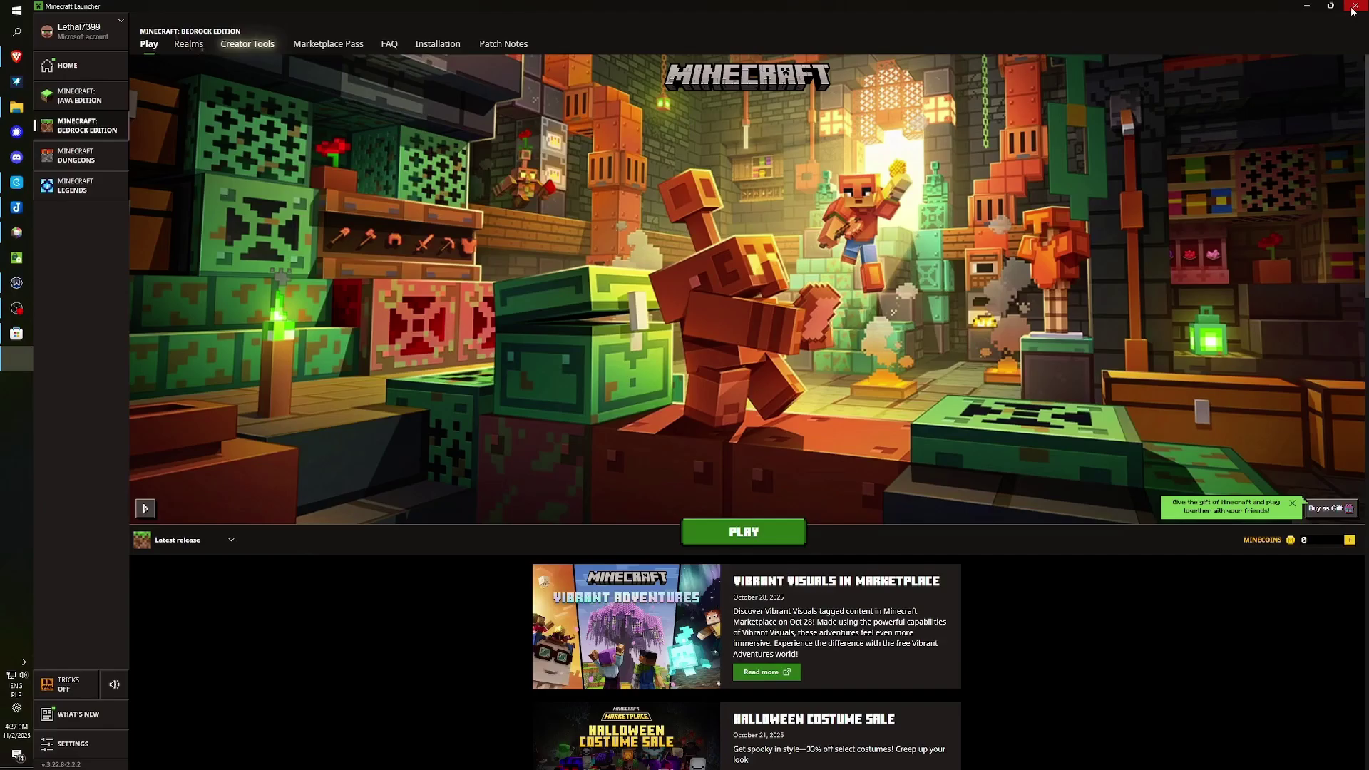
pyautogui.click(1357, 9)
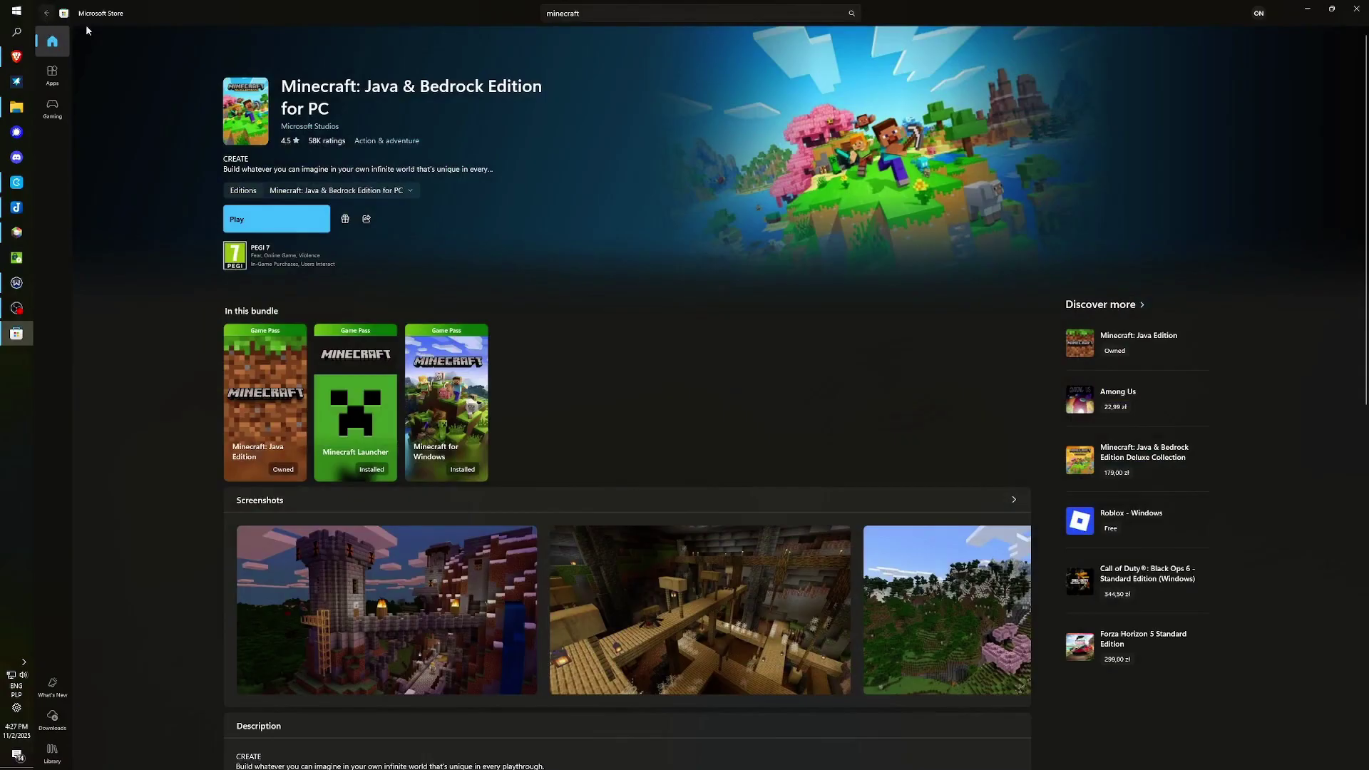
# Start the Minecraft Launcher from its own store page and return to the minecraft search results
pyautogui.click(46, 13)
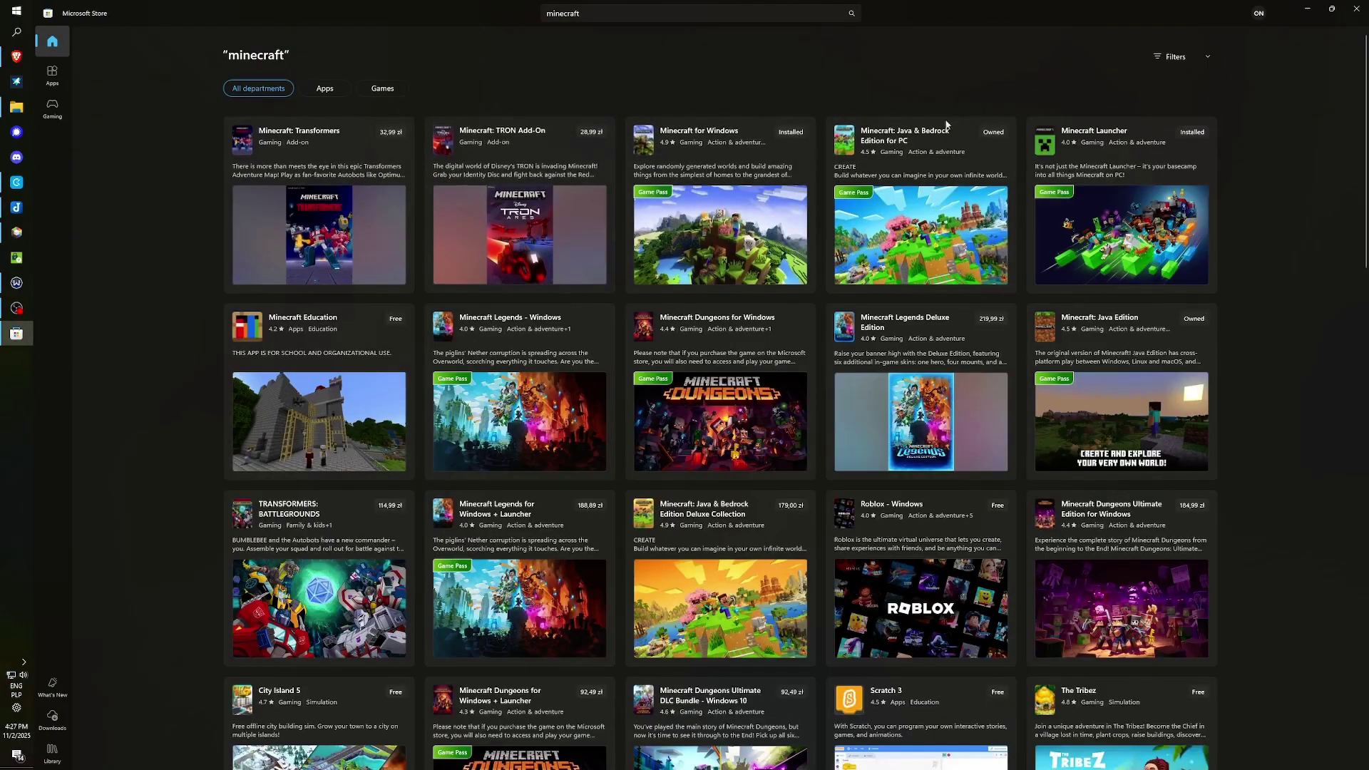
pyautogui.click(1104, 132)
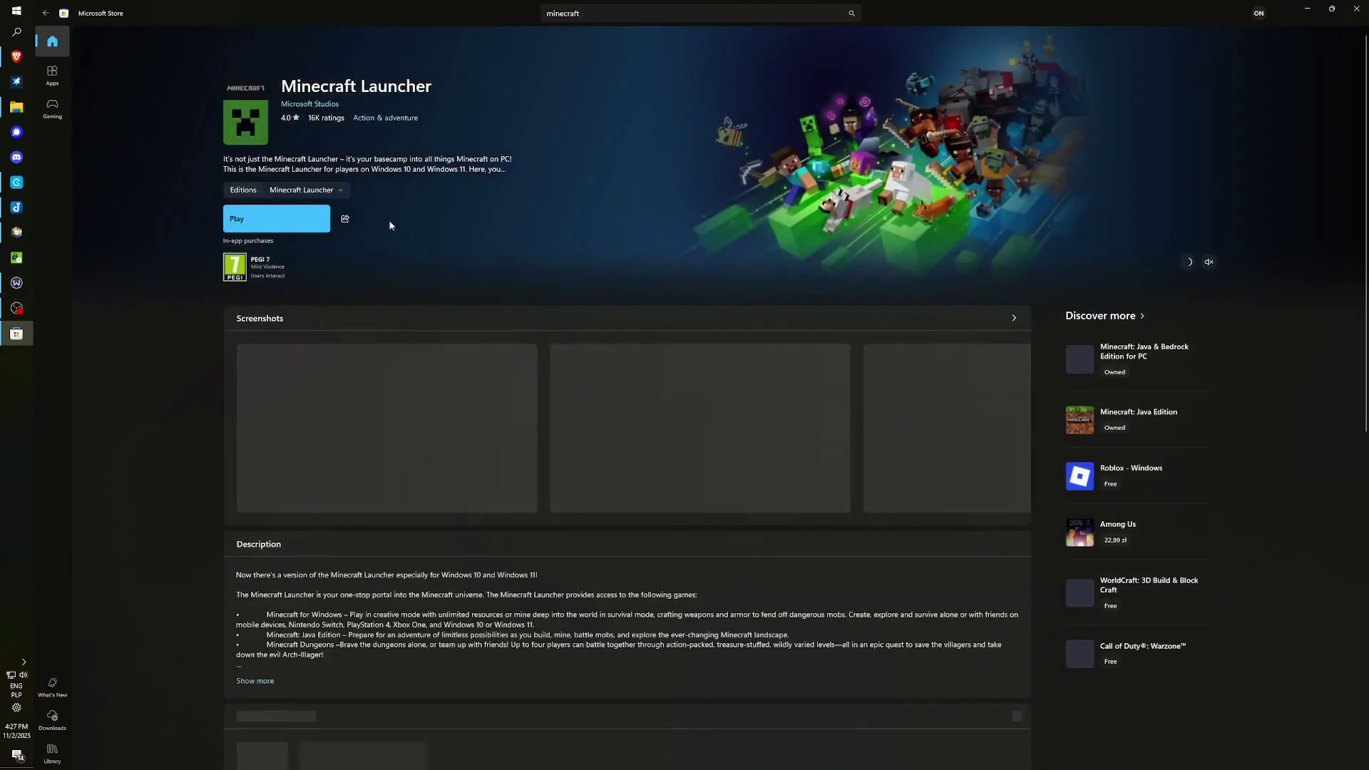
pyautogui.click(265, 218)
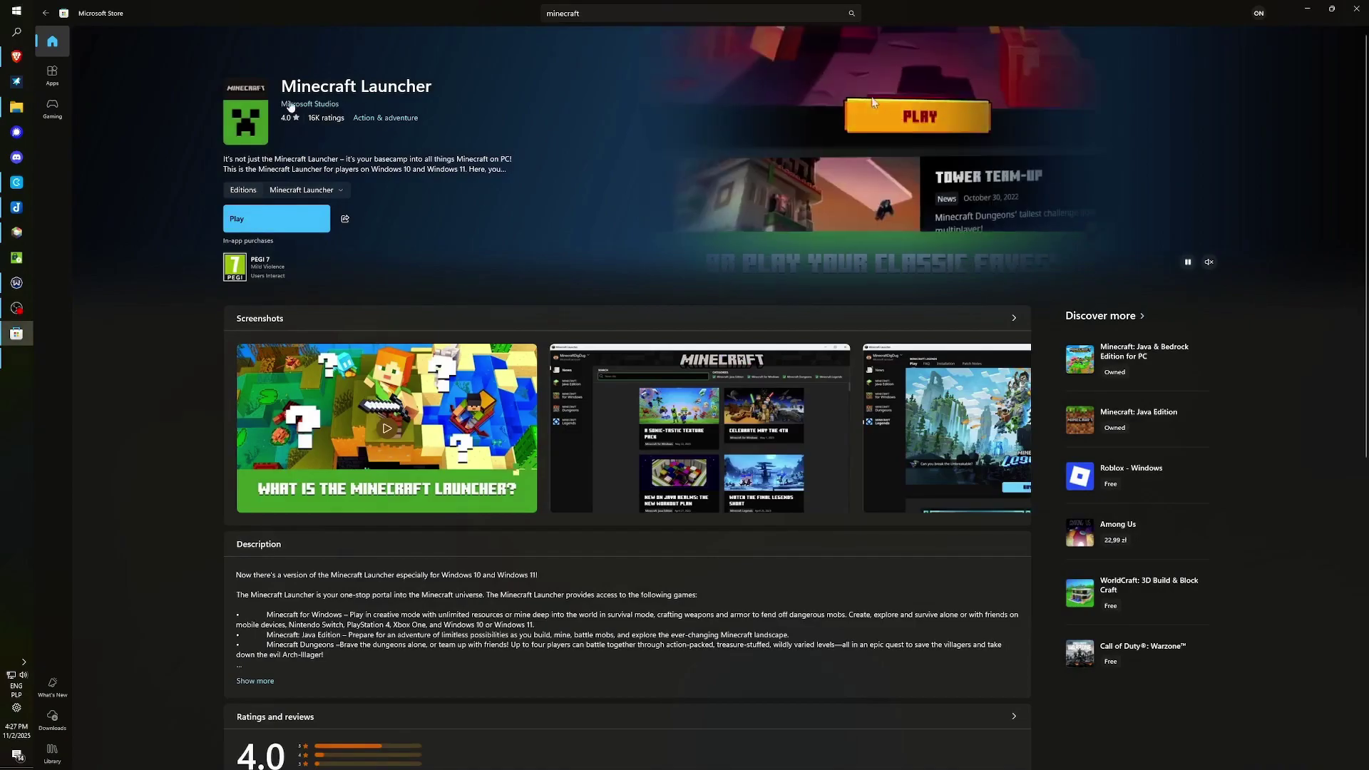
pyautogui.click(45, 13)
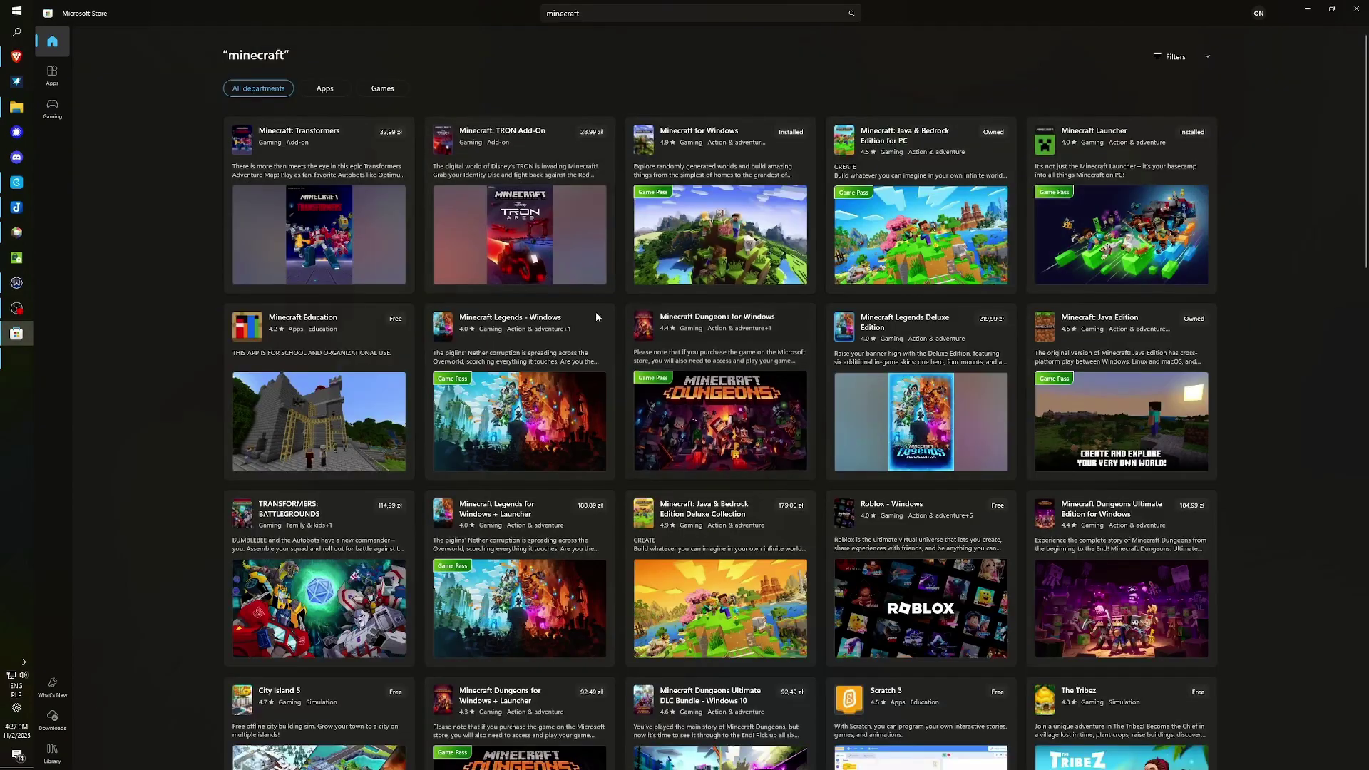
# From the Minecraft: Java & Bedrock Edition for PC store page, open the launcher and play the latest Bedrock Edition release
pyautogui.click(938, 135)
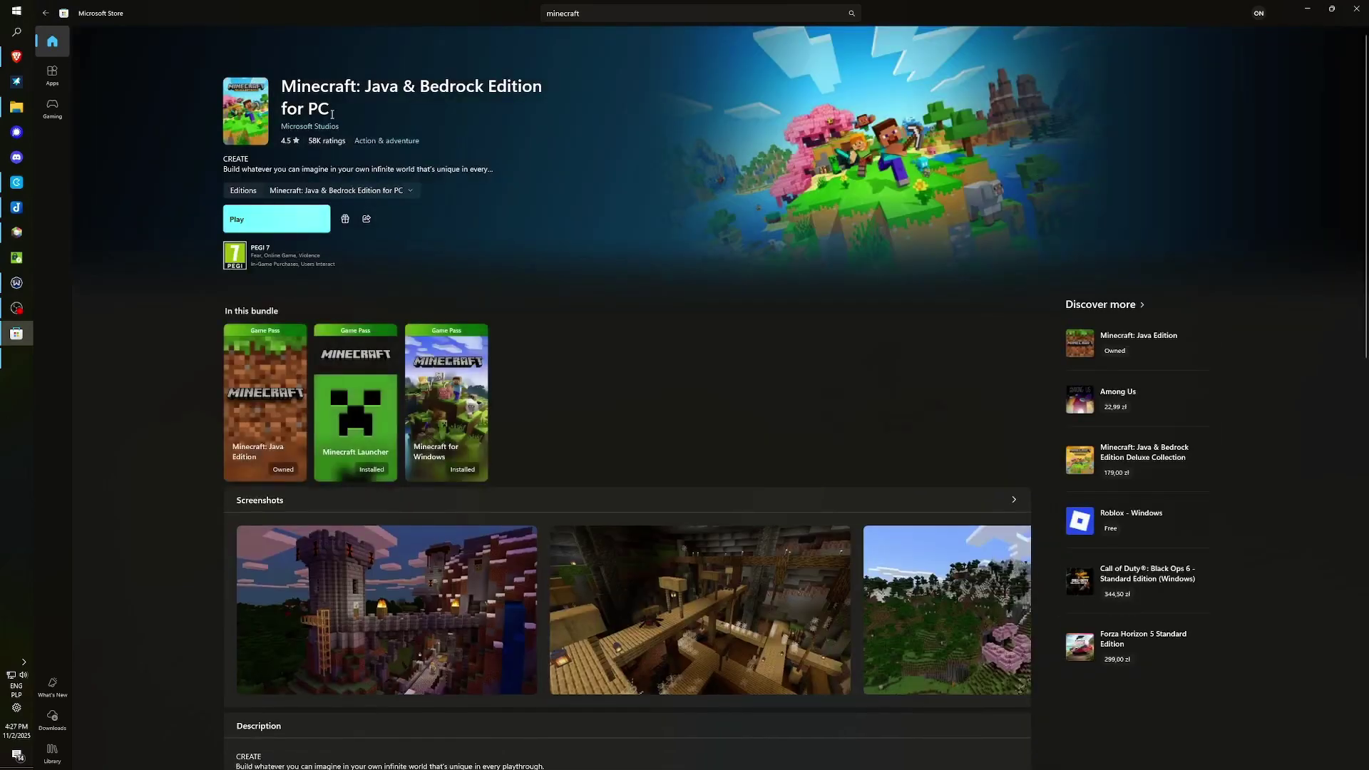
pyautogui.click(313, 218)
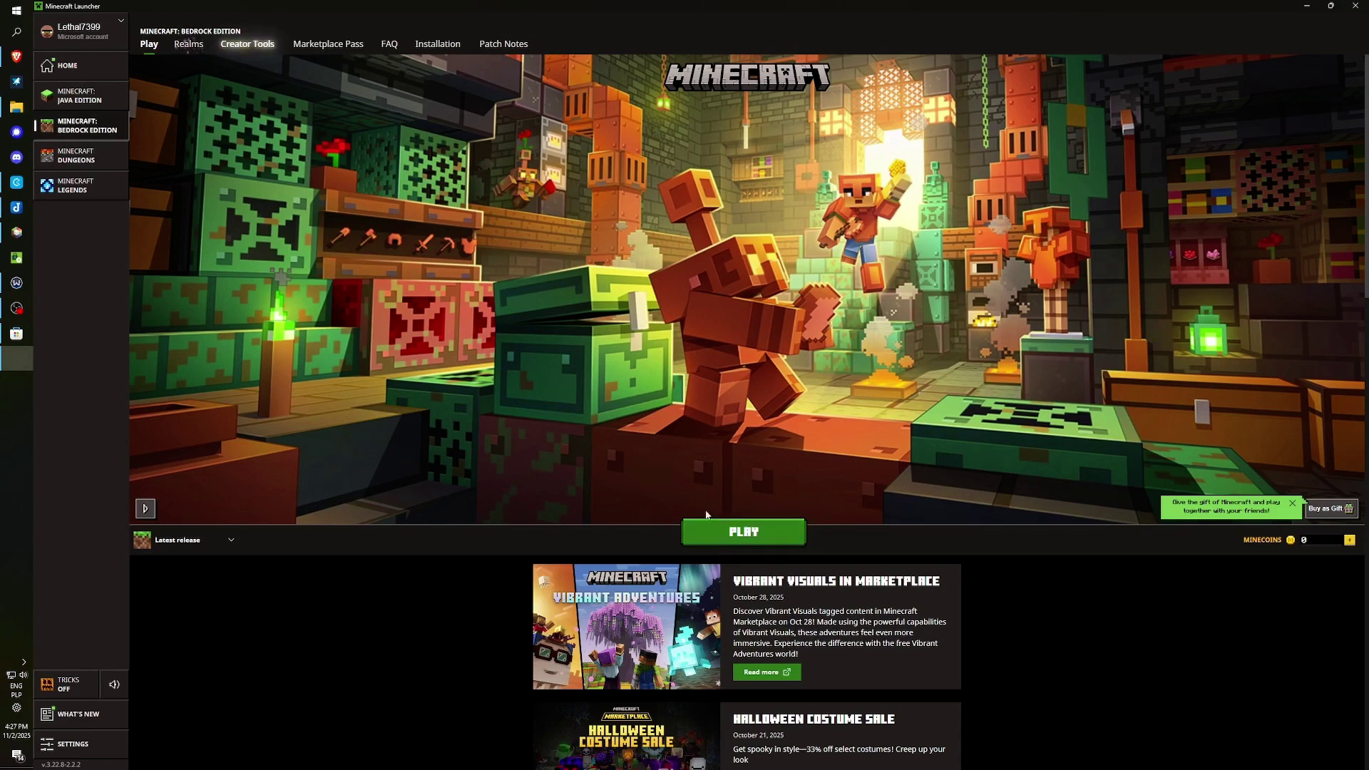
pyautogui.click(762, 534)
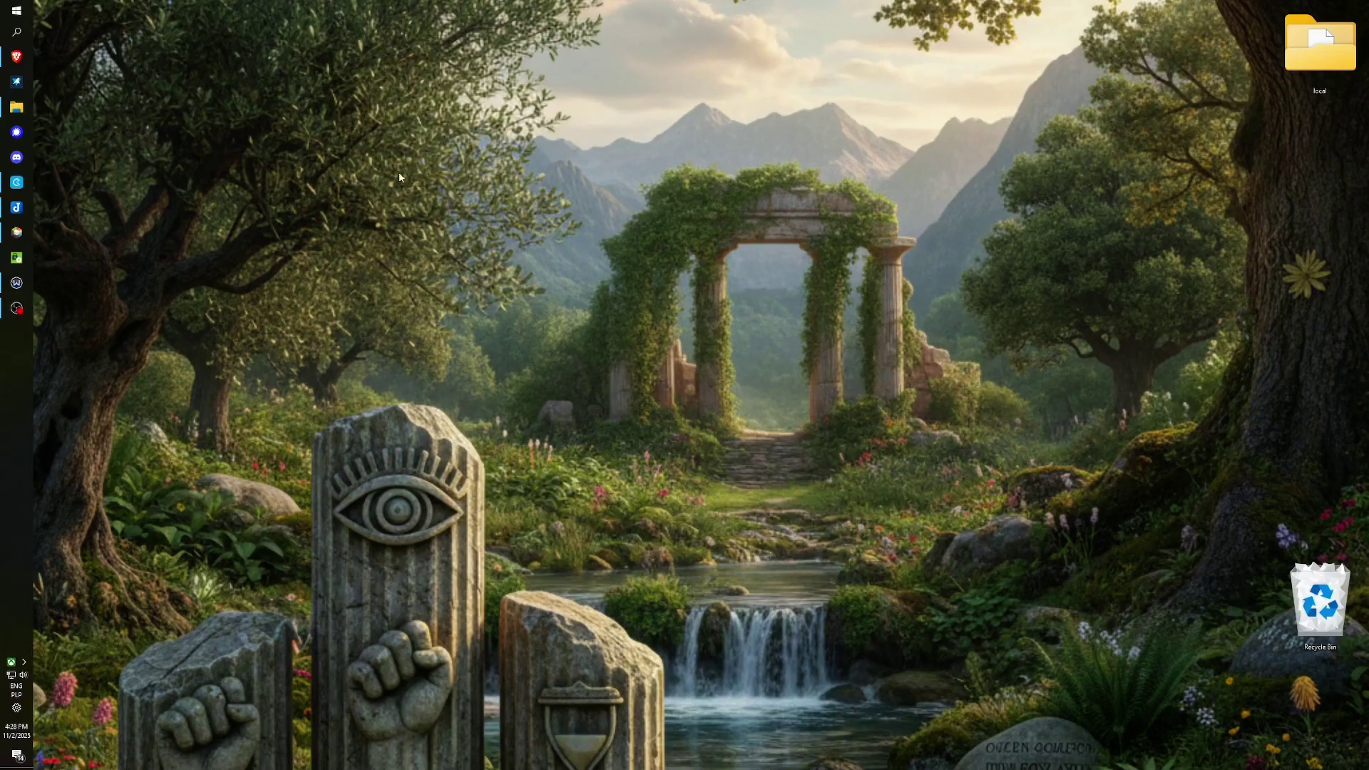
# Search Windows for xbox and open the Xbox app
pyautogui.press('super')
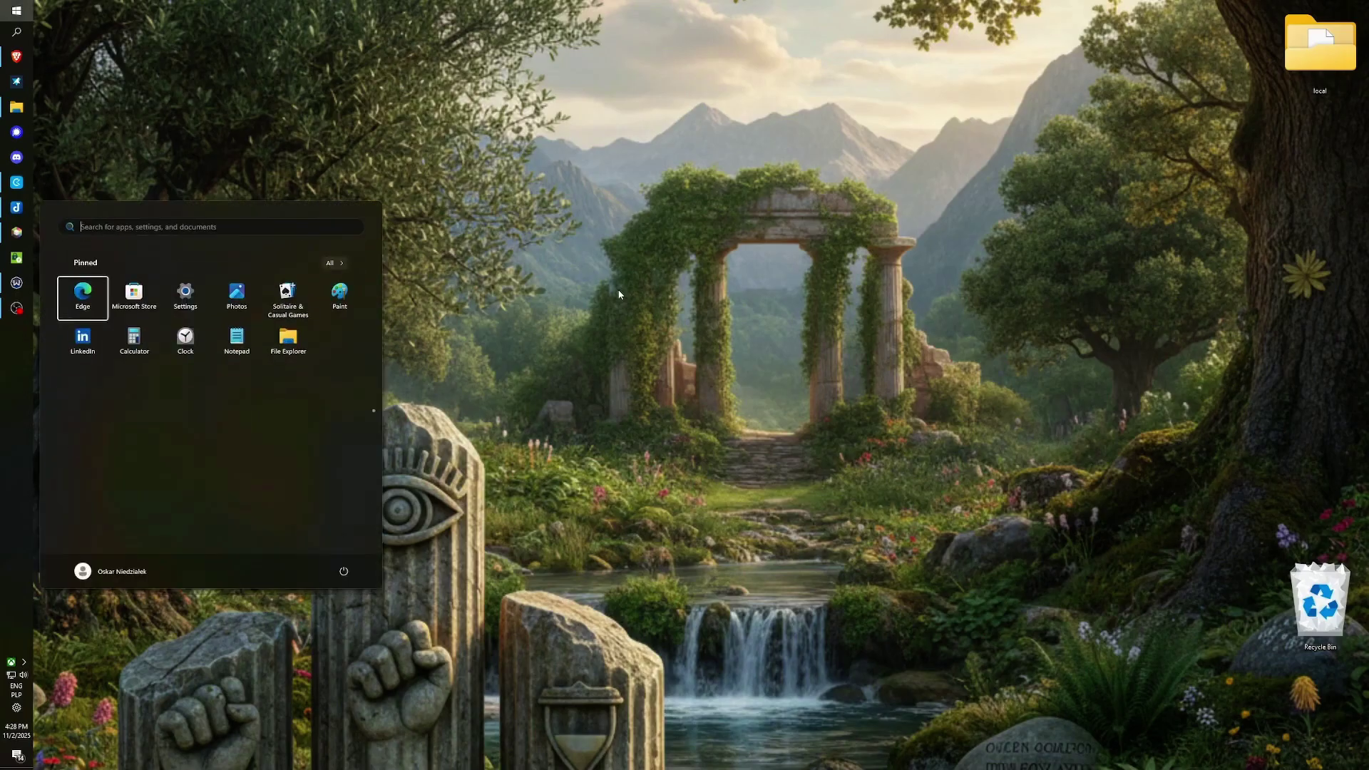
pyautogui.write('xvox')
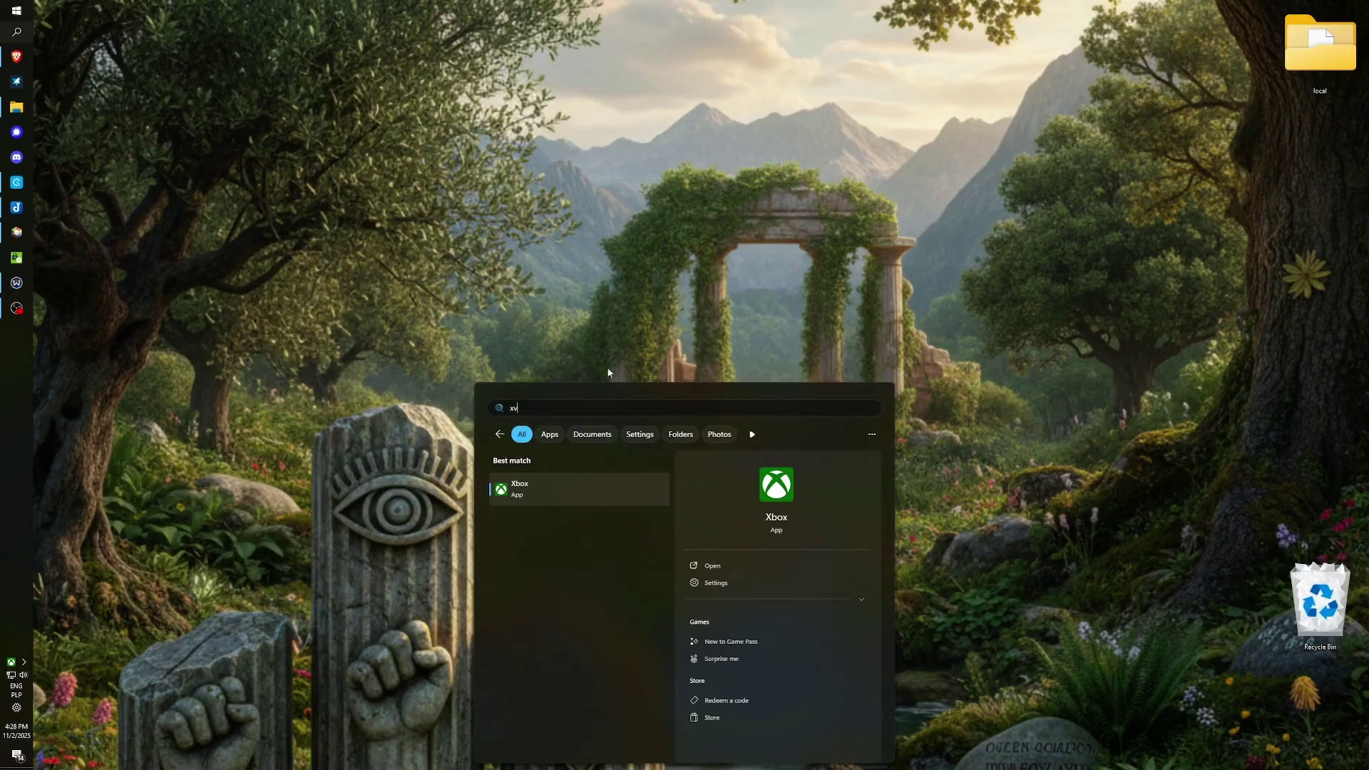
pyautogui.press('BackSpace')
pyautogui.write('box')
pyautogui.click(537, 489)
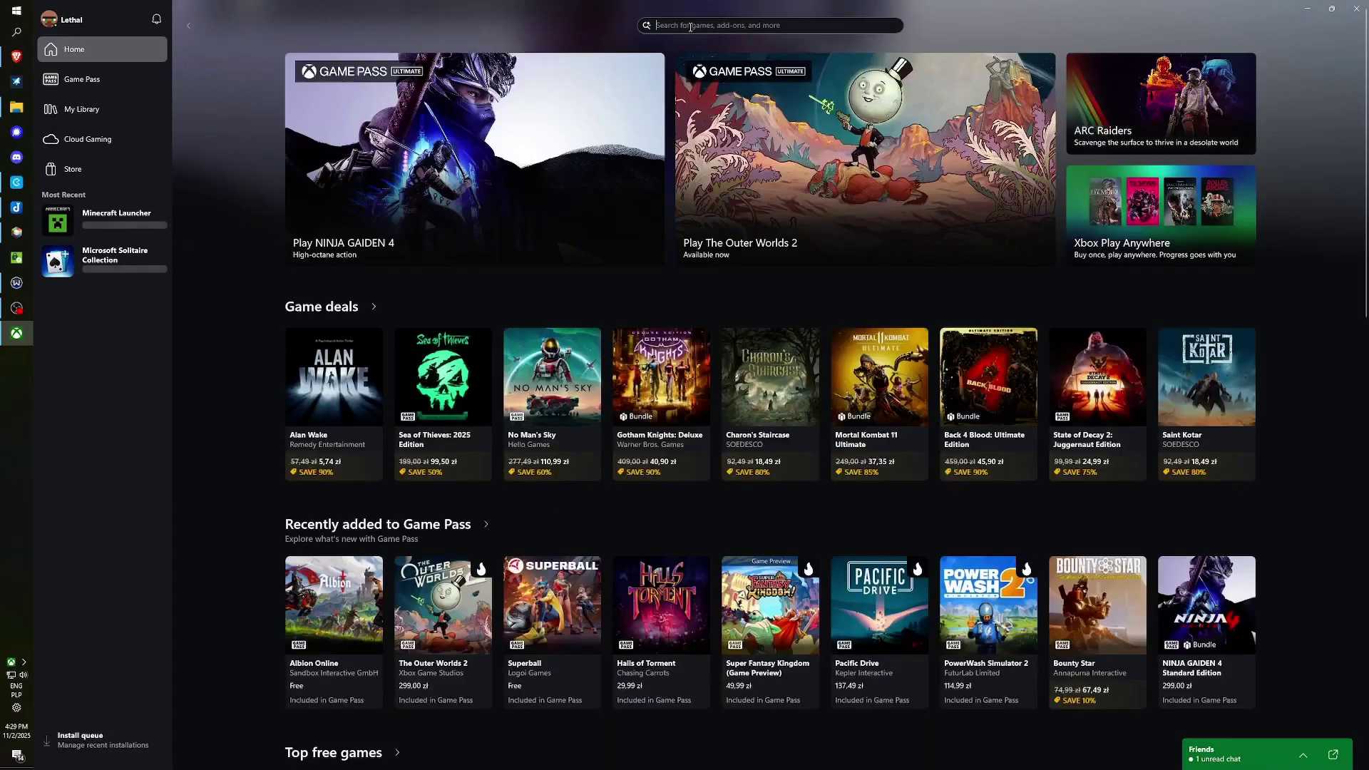
# Search the Xbox app for minecraft and play Minecraft for Windows from the Java & Bedrock Edition for PC bundle
pyautogui.click(691, 26)
pyautogui.write('minecraf')
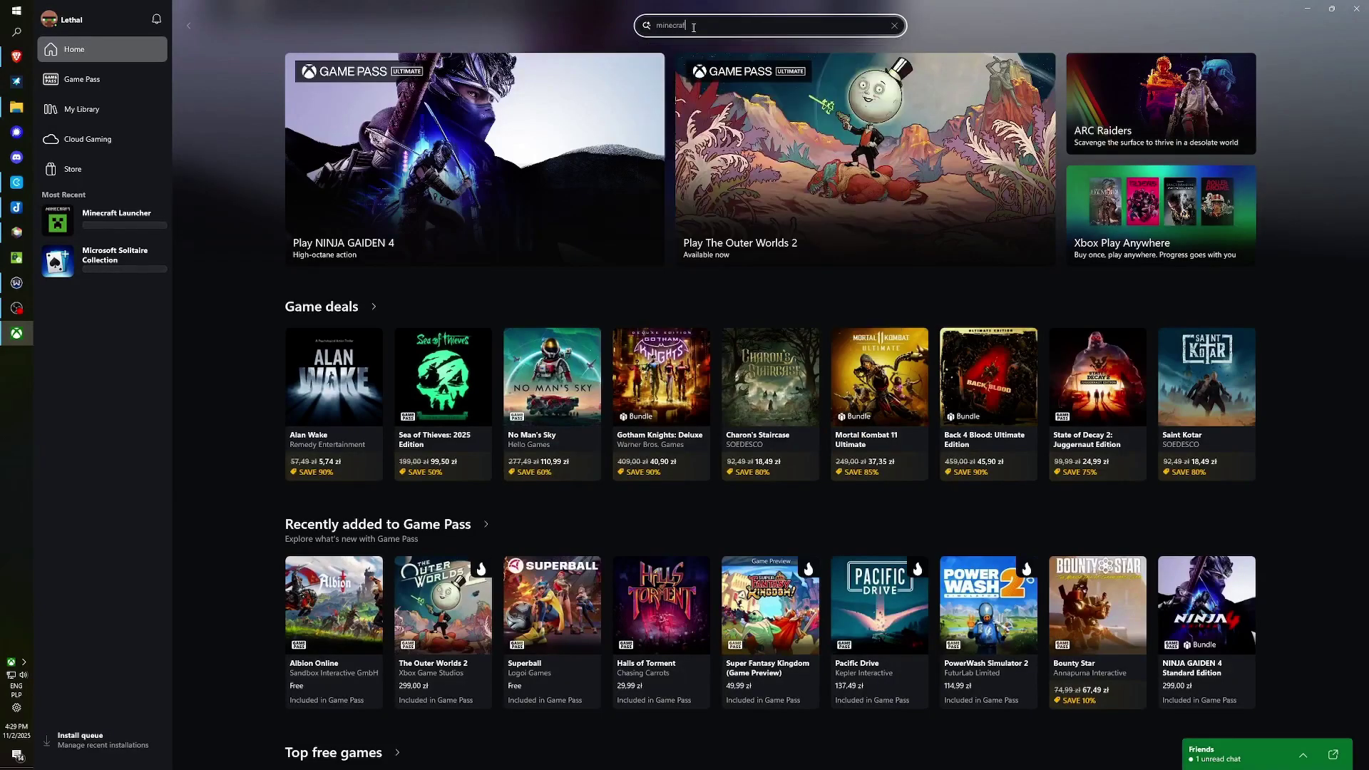
pyautogui.write('t')
pyautogui.press('Return')
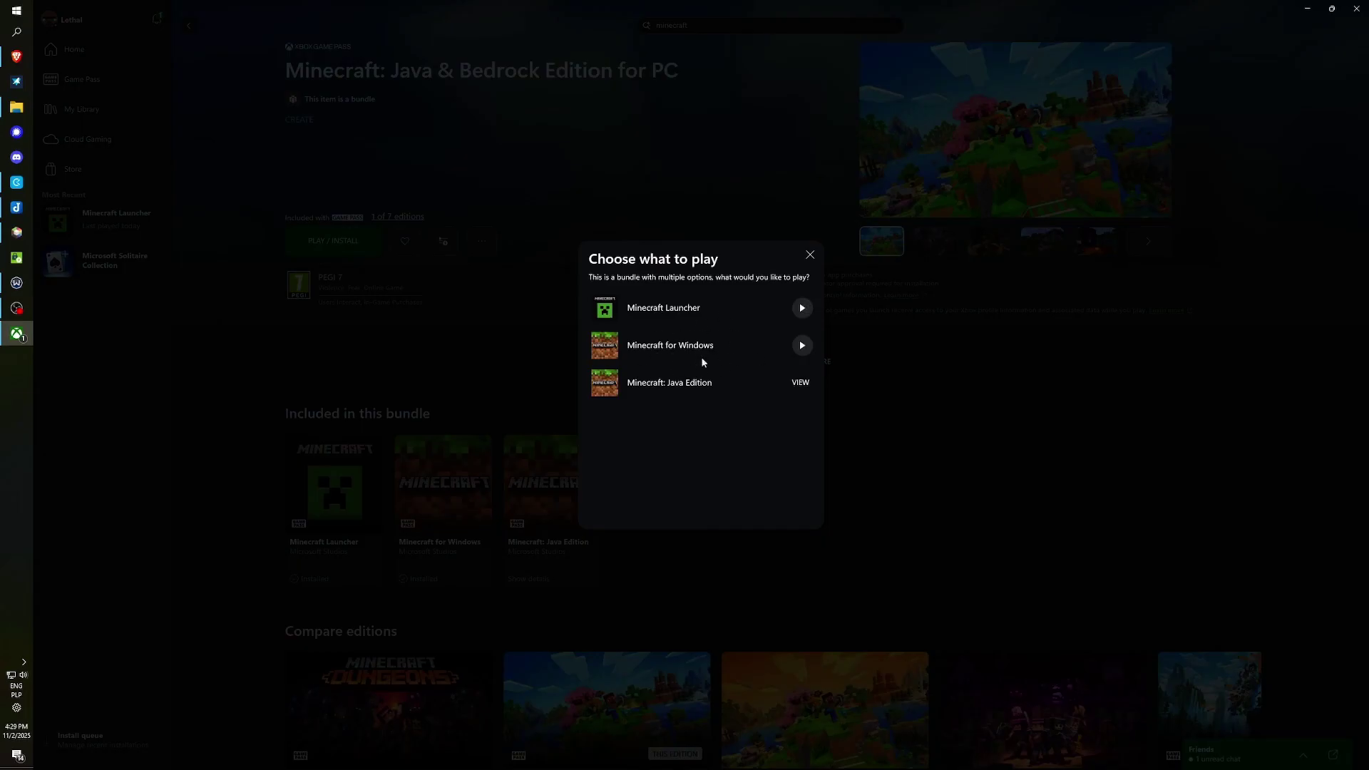
pyautogui.click(805, 346)
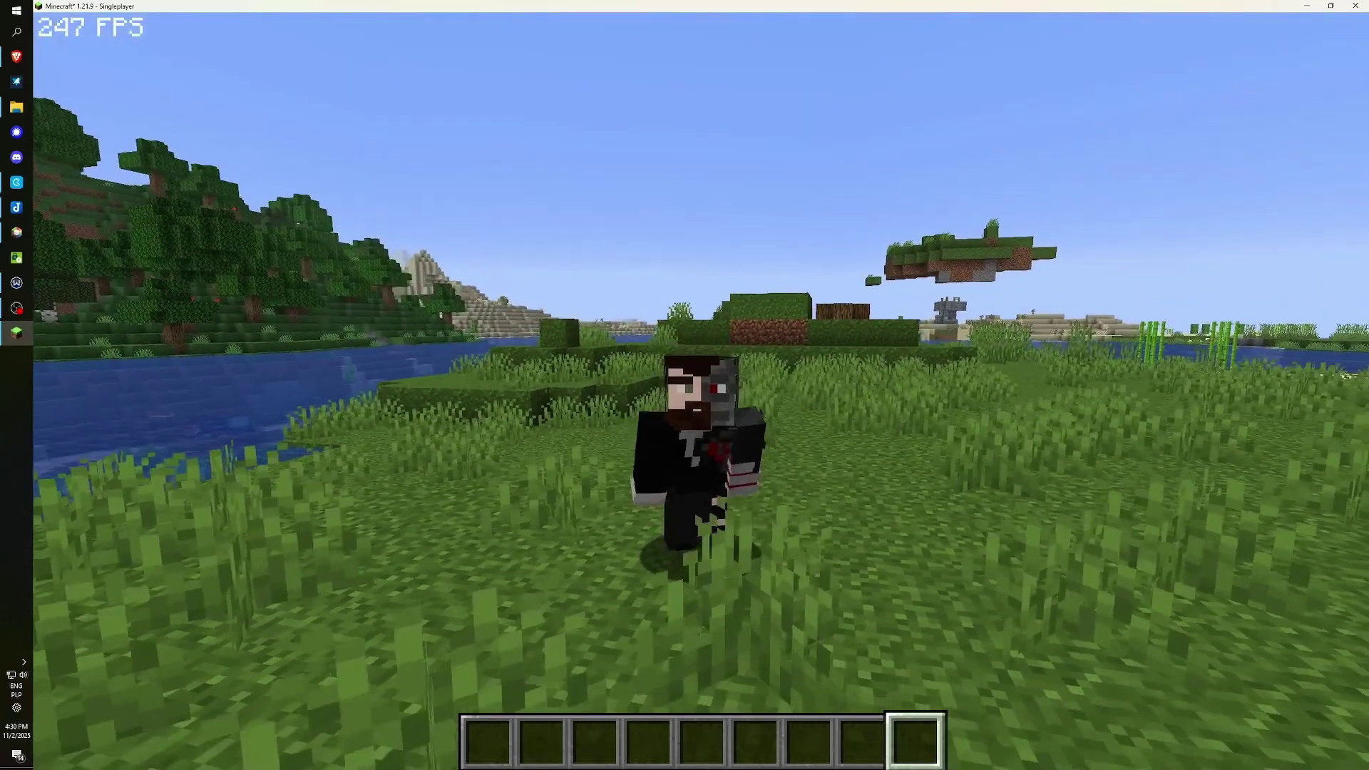
pyautogui.press('w')
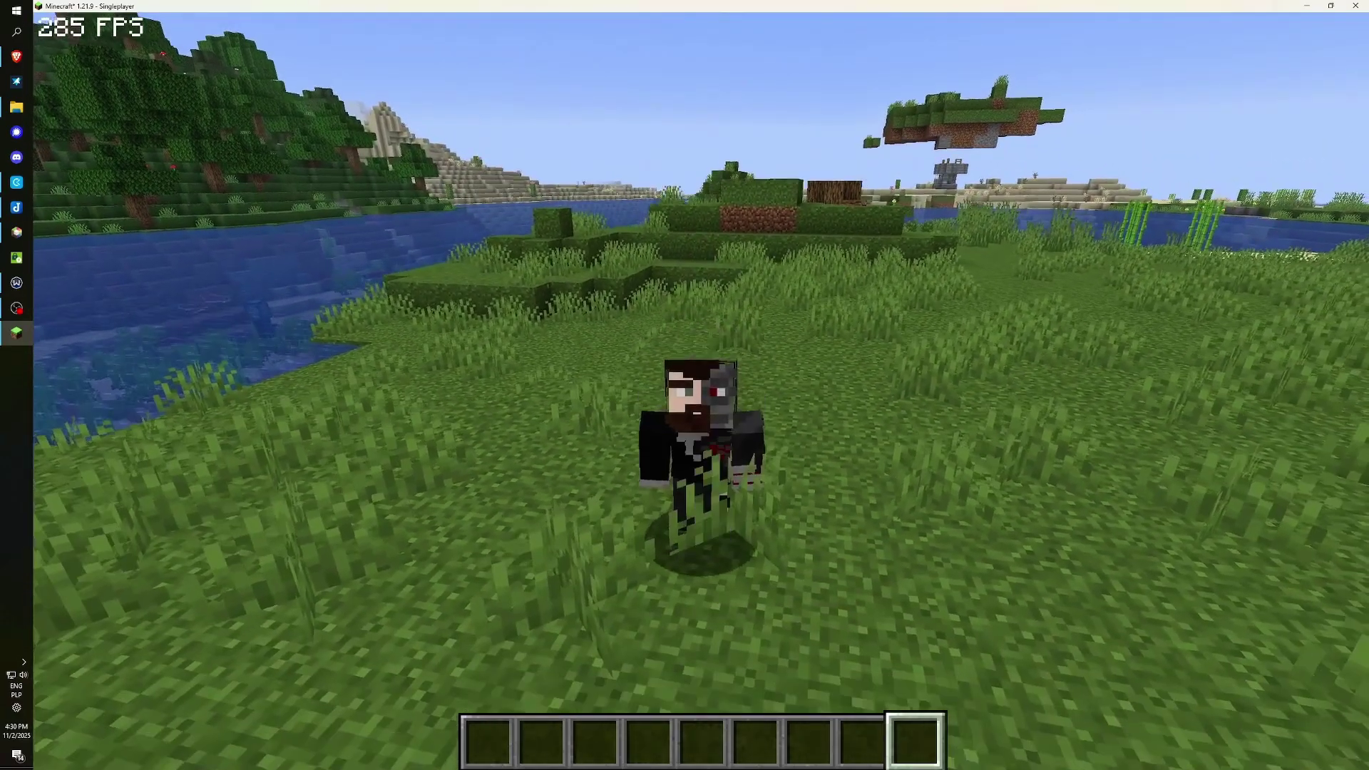